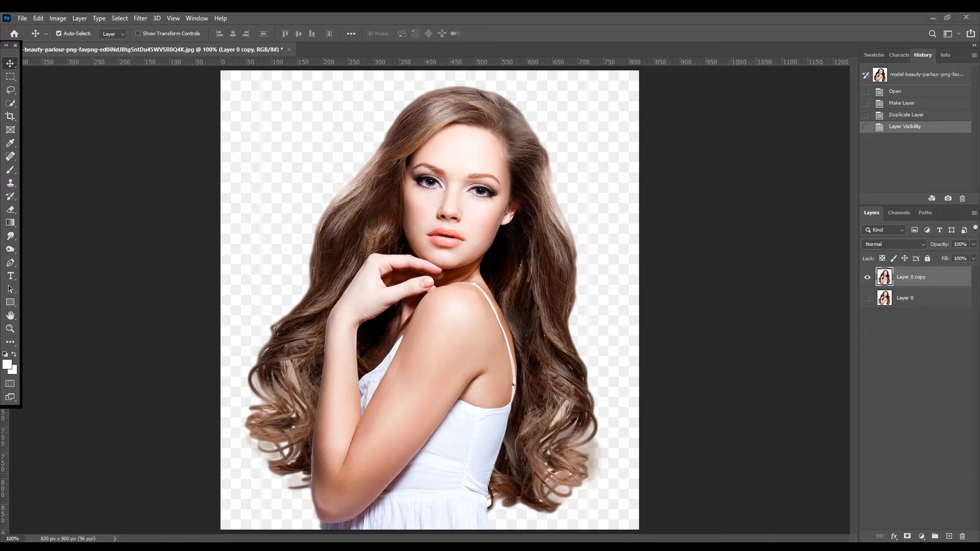
Step: Dock the iStock-510774760.jpg portrait as a tab beside the long-haired model's image and unlock its Background layer
drag(485, 28, 436, 50)
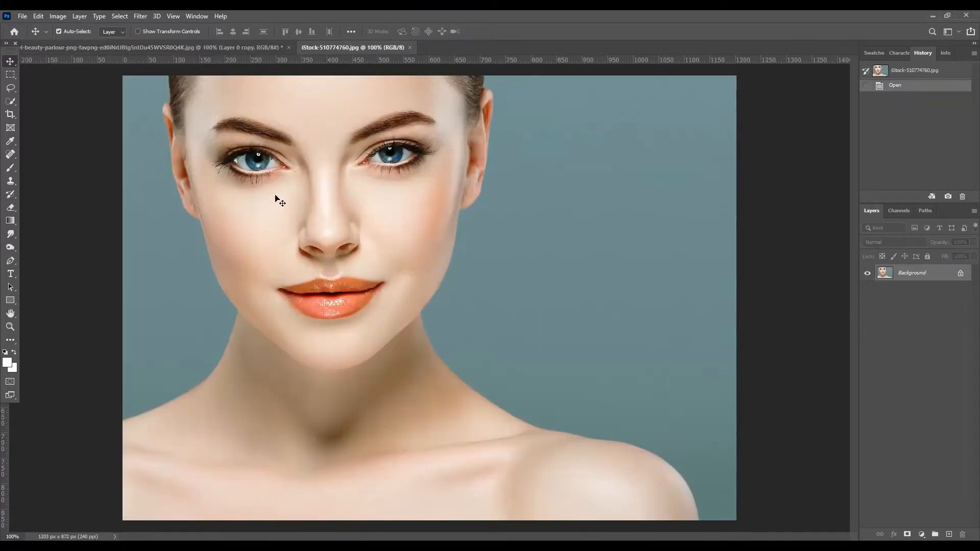
click(276, 47)
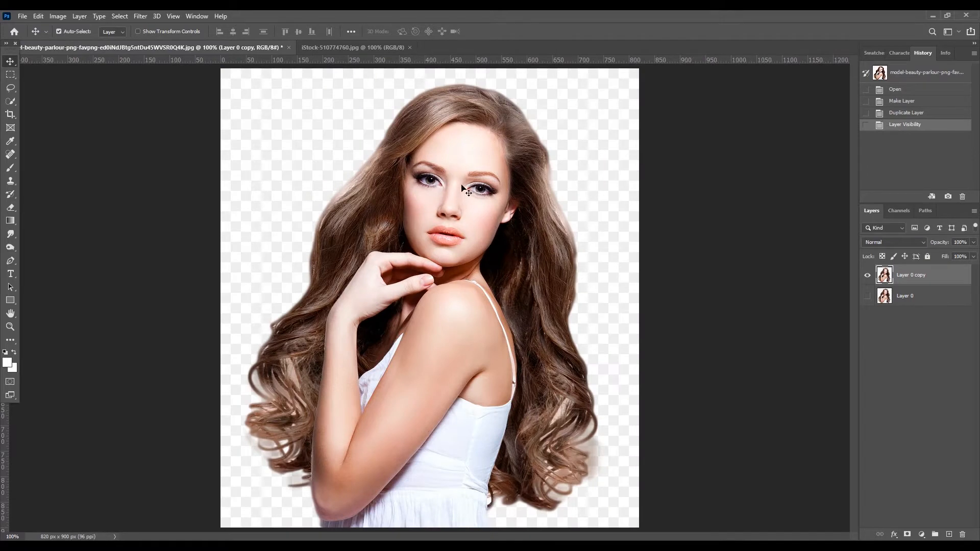
click(346, 46)
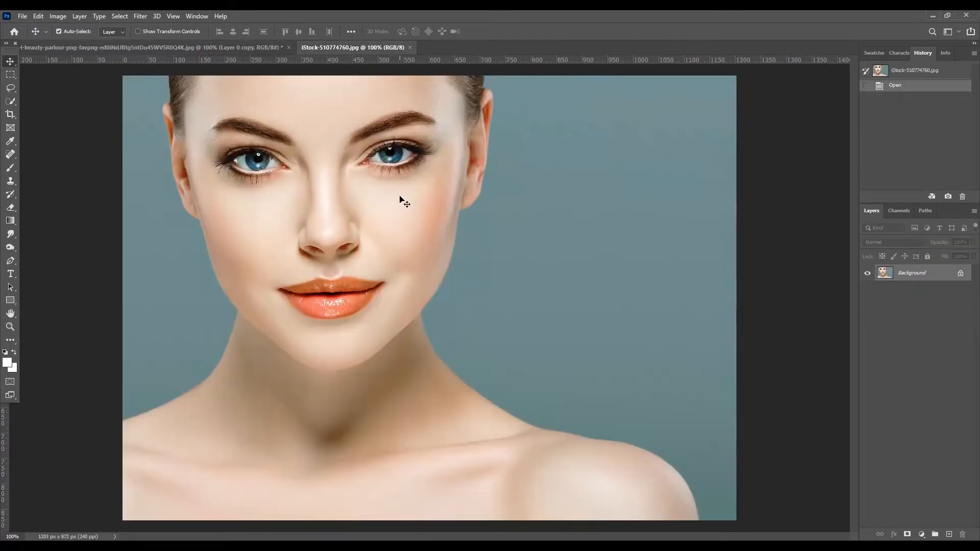
click(960, 273)
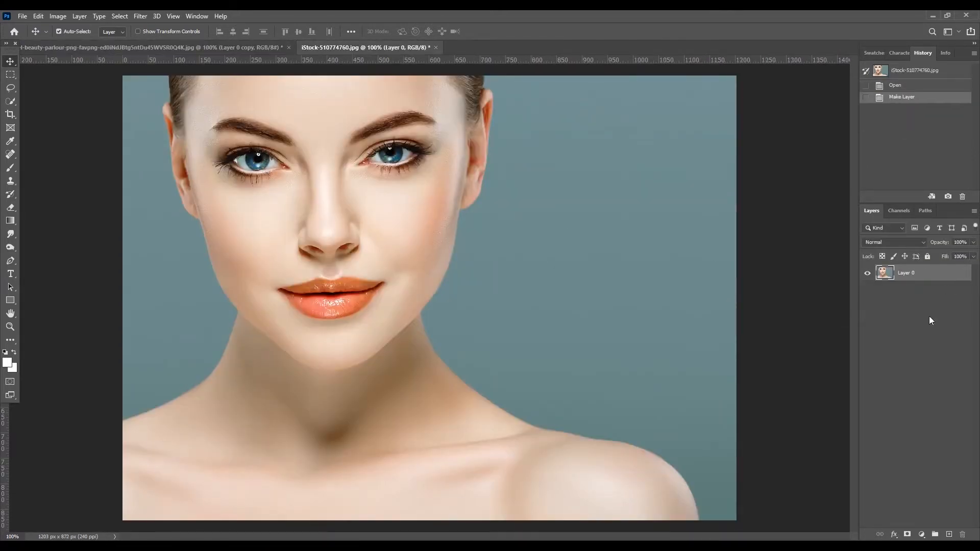
Step: Outline the portrait's face with the Lasso Tool, from just above the eyebrows down to the chin
click(11, 90)
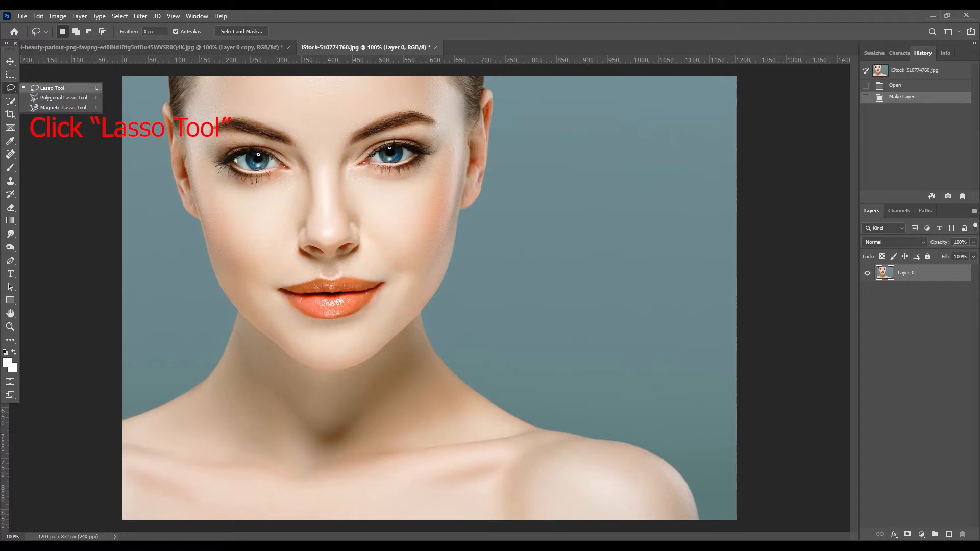
click(51, 88)
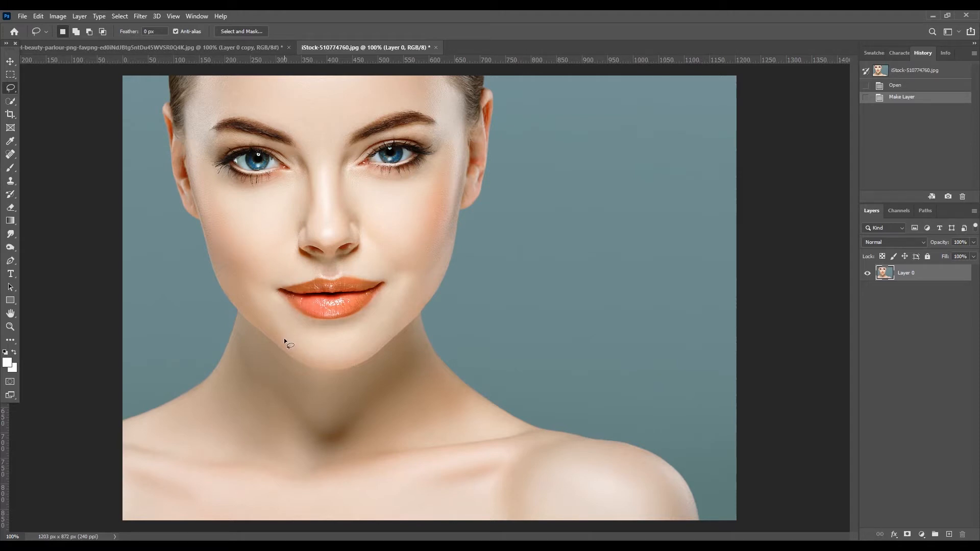
drag(284, 340, 306, 357)
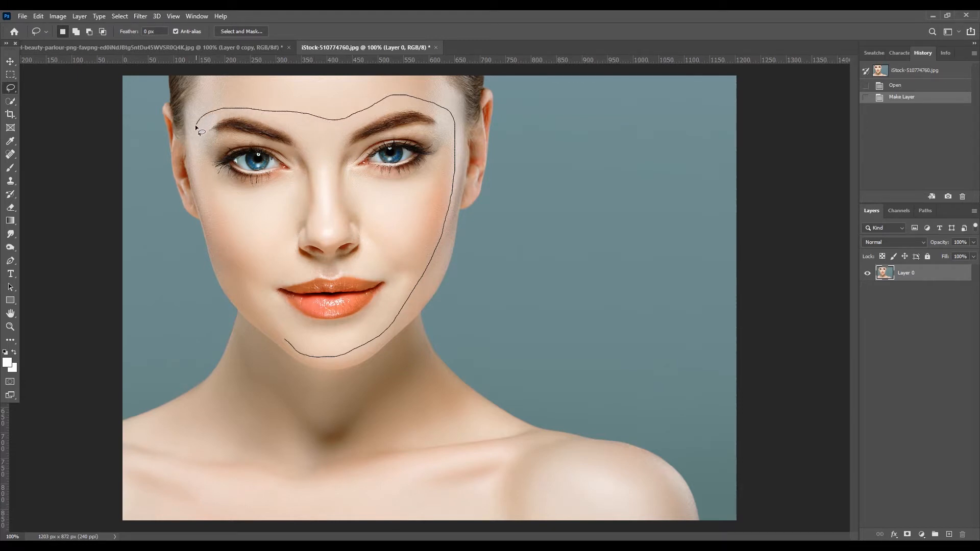
drag(193, 138, 213, 235)
drag(272, 330, 301, 355)
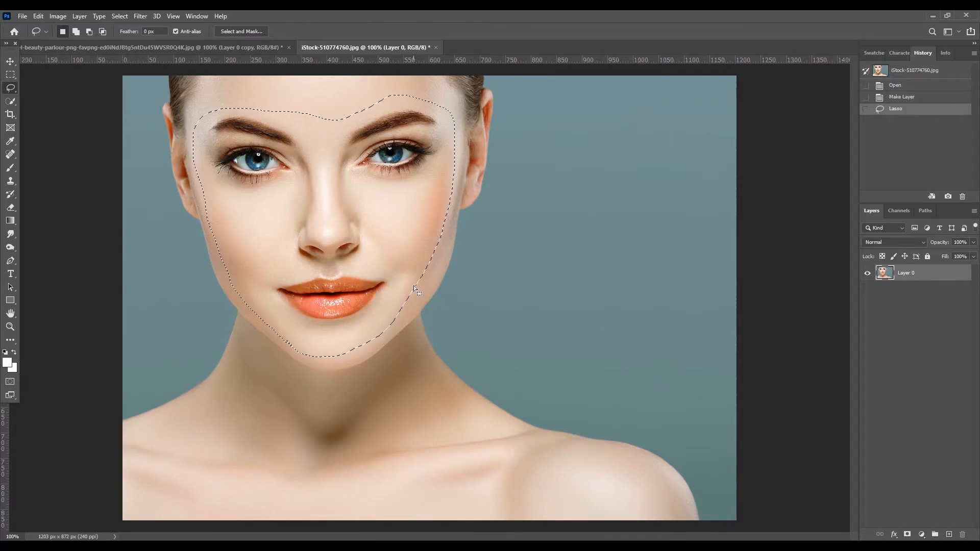
Step: Clean up the jagged notch where the lasso selection closes along the jaw by adding that small area to it
ctrl+click(293, 352)
ctrl+click(293, 353)
ctrl+click(293, 352)
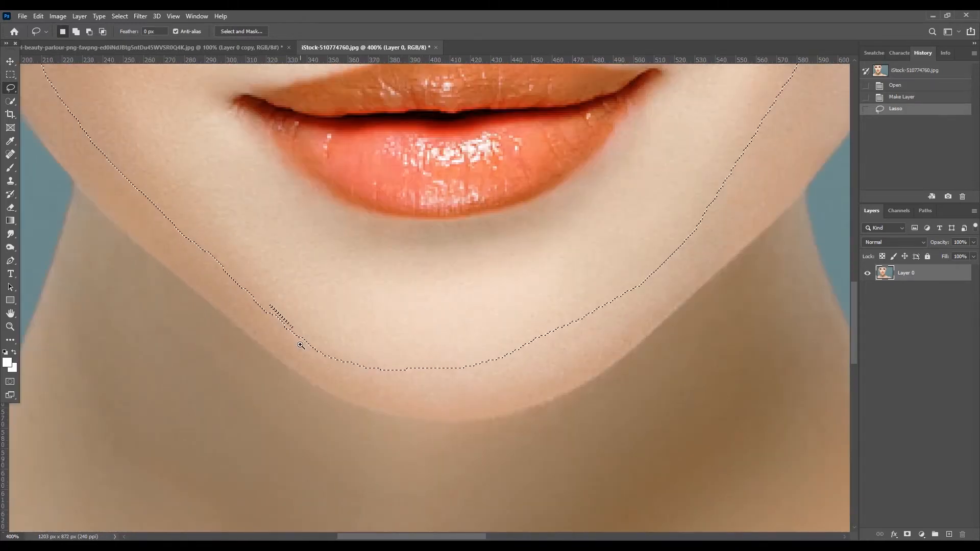
ctrl+click(301, 345)
ctrl+click(304, 332)
ctrl+click(306, 321)
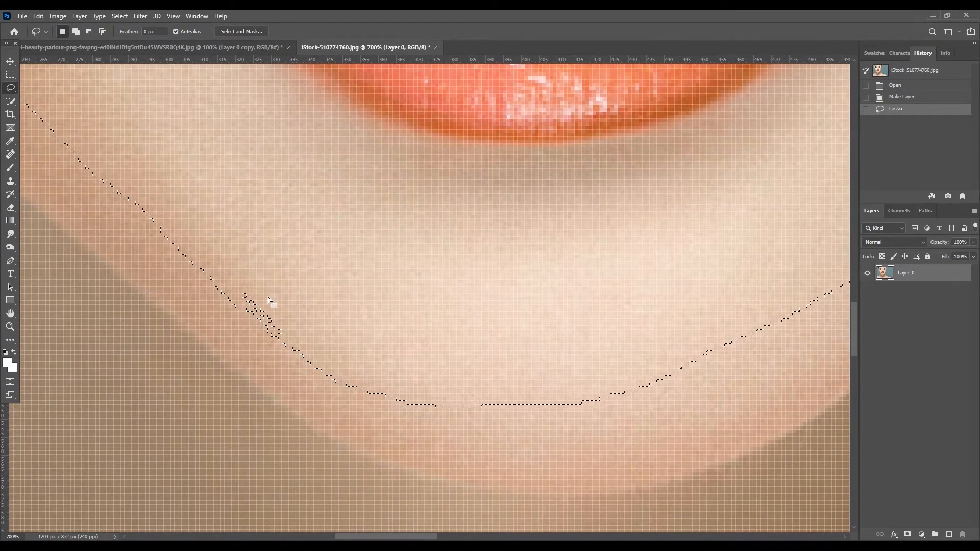
mouse_move(237, 291)
mouse_down()
mouse_move(287, 341)
mouse_move(275, 300)
mouse_move(236, 290)
mouse_up()
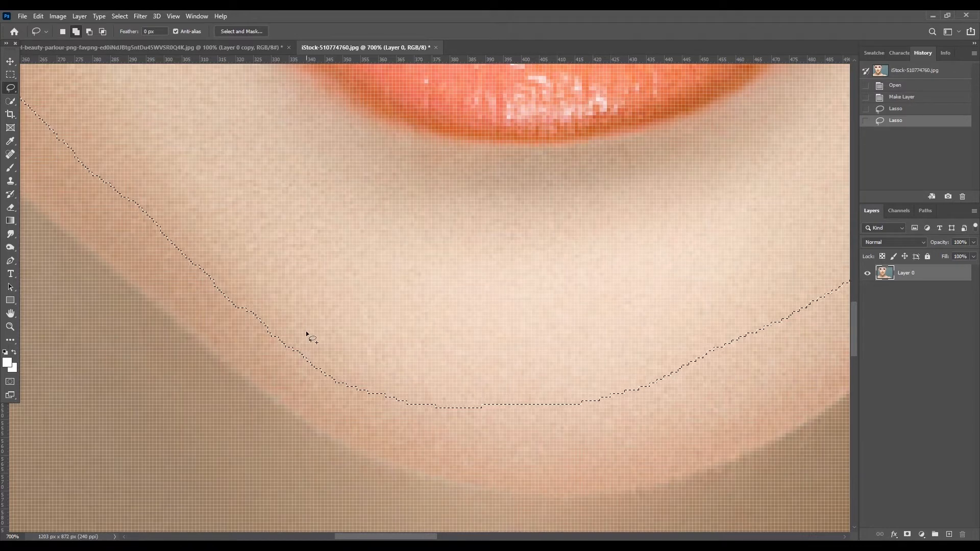
key(ctrl+minus)
key(ctrl+minus)
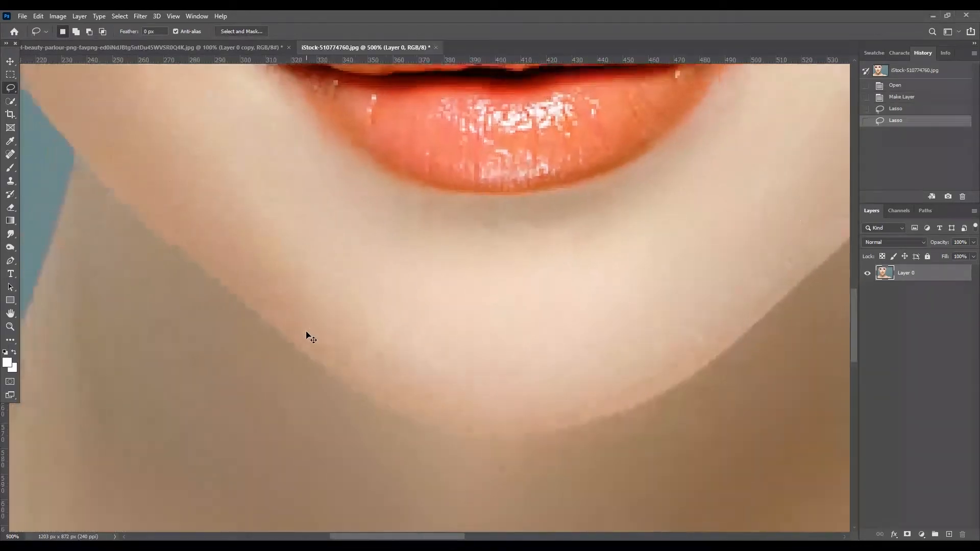
key(ctrl+minus)
key(ctrl+minus)
key(ctrl+minus)
key(ctrl+minus)
key(ctrl+minus)
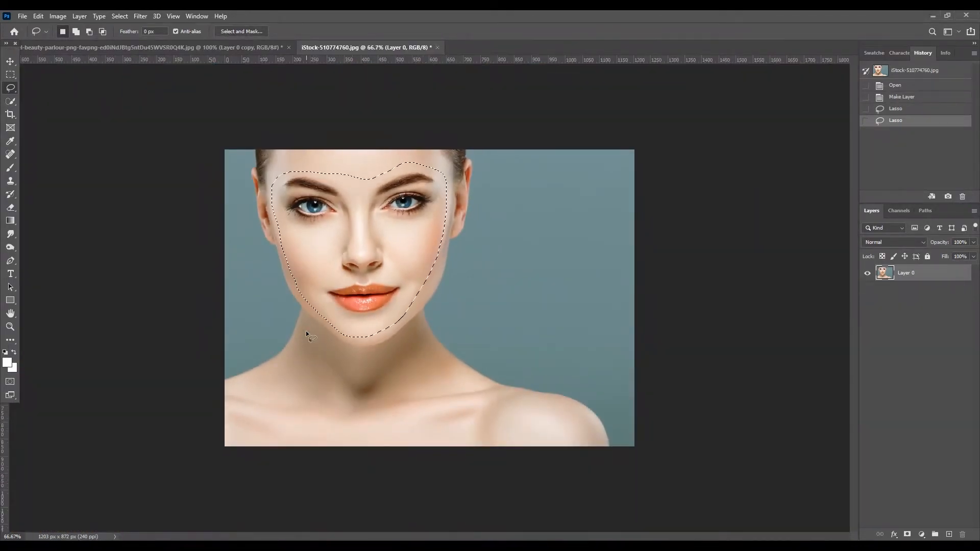
Step: Switch to the Move tool and copy the selected face area
key(v)
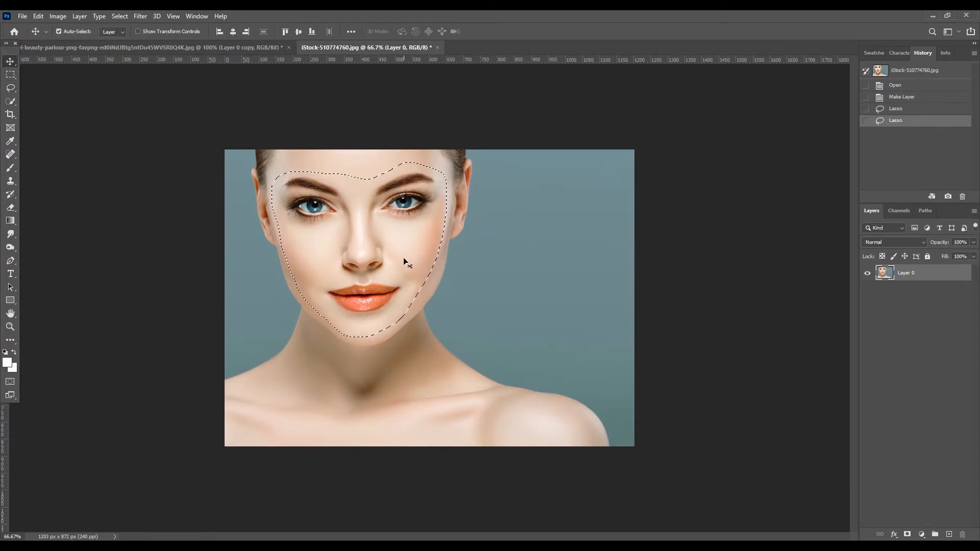
click(41, 18)
click(51, 87)
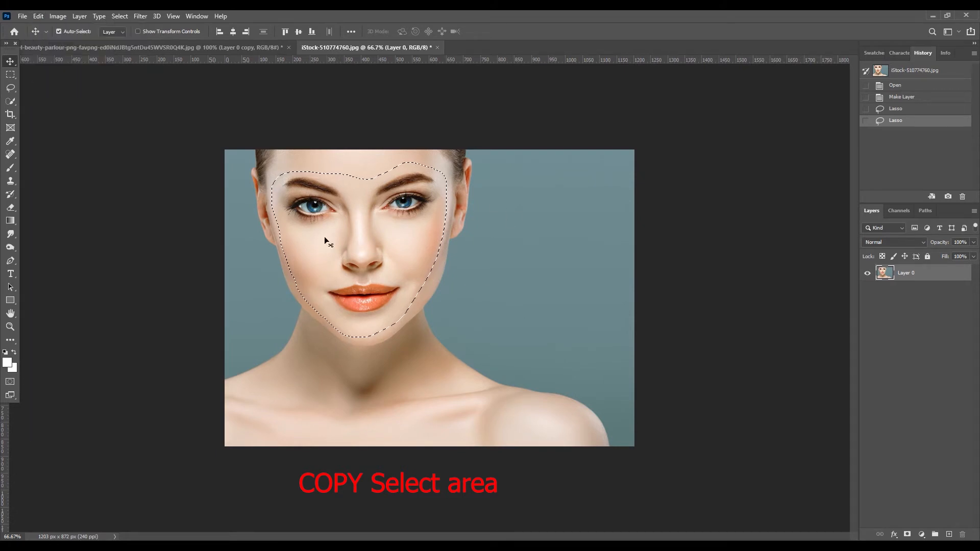
Step: Paste the copied face onto a new layer in the long-haired model's document and shift it slightly up toward her head
click(262, 50)
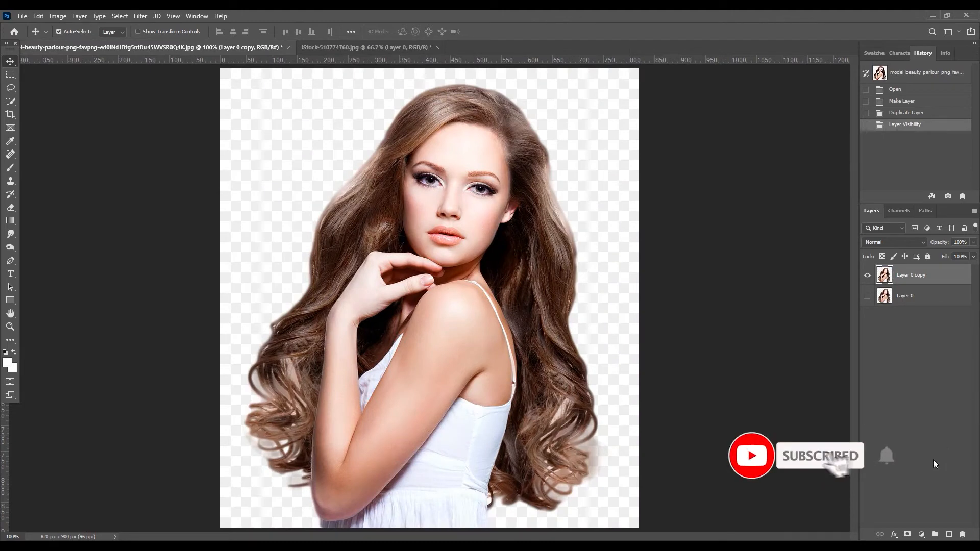
click(950, 535)
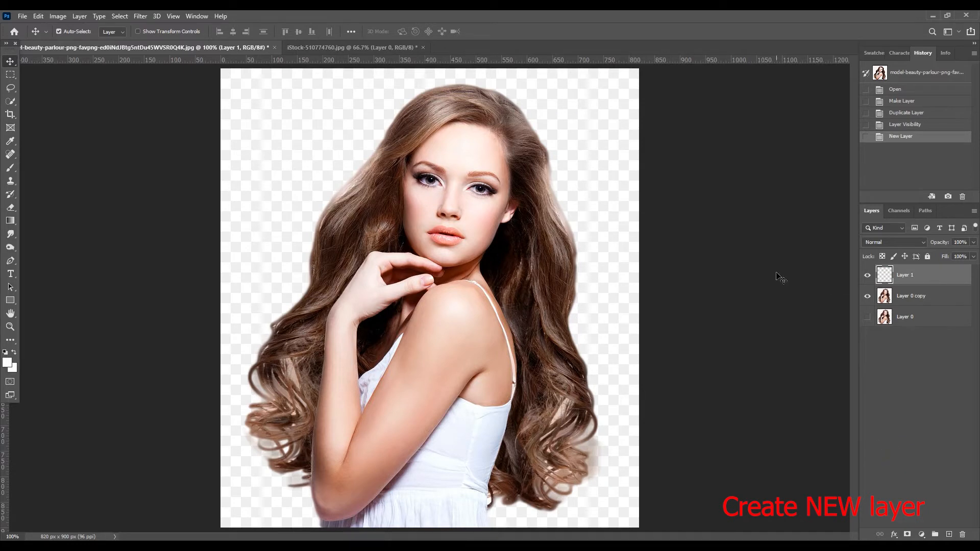
click(38, 17)
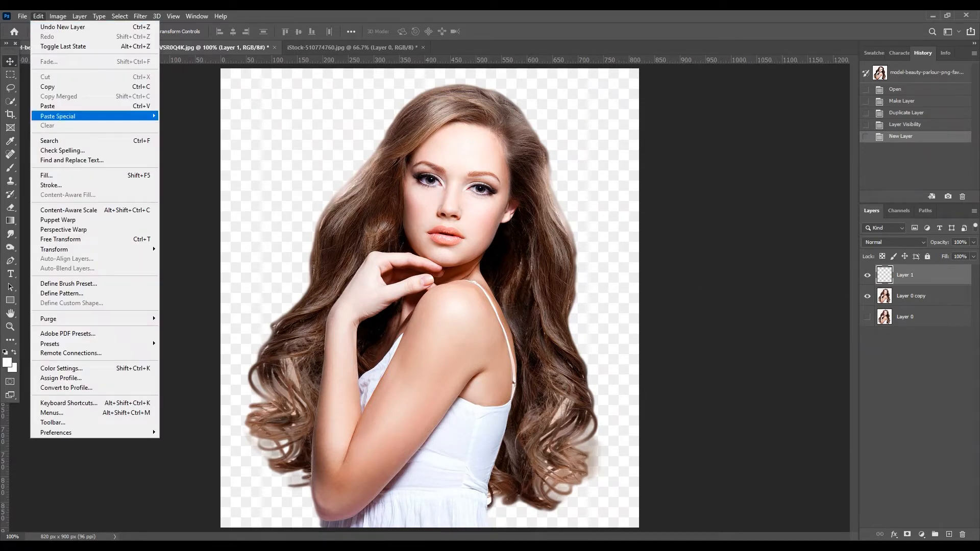
click(76, 107)
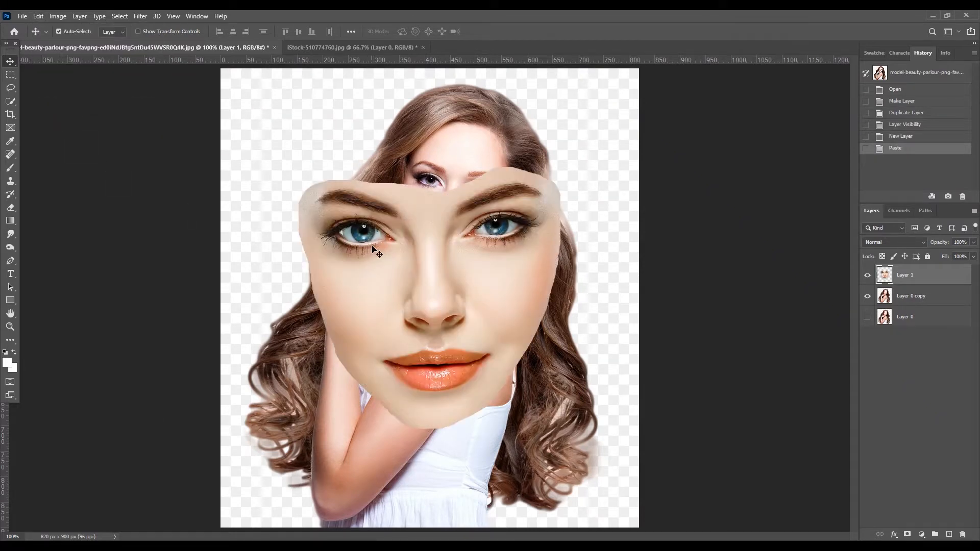
drag(468, 285, 486, 268)
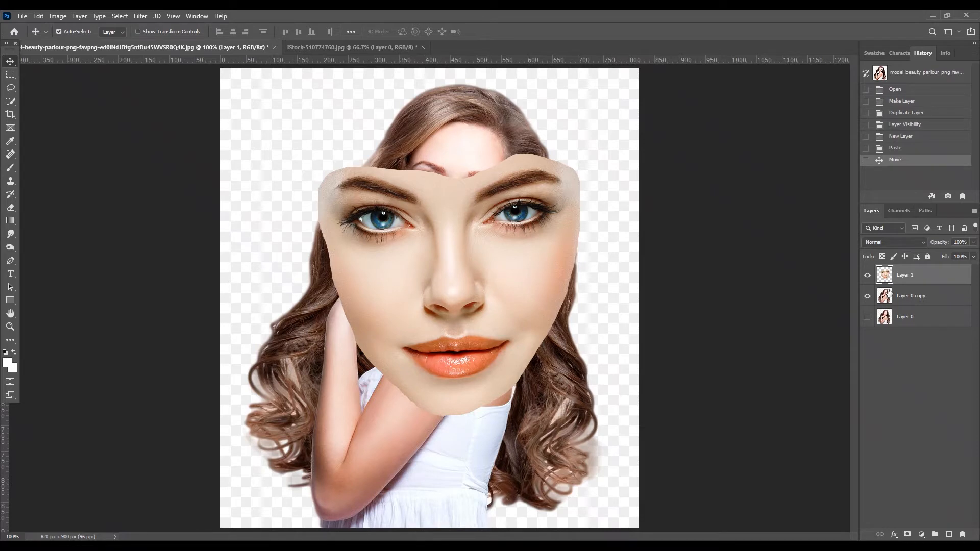
Step: Rename the Layer 0 copy layer as Women Body and the pasted face layer as Face
click(962, 244)
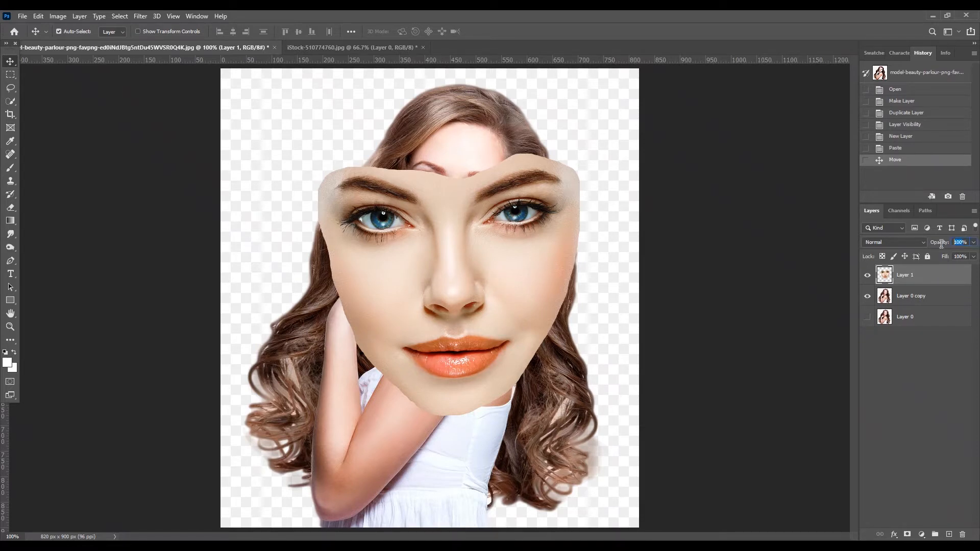
double_click(914, 297)
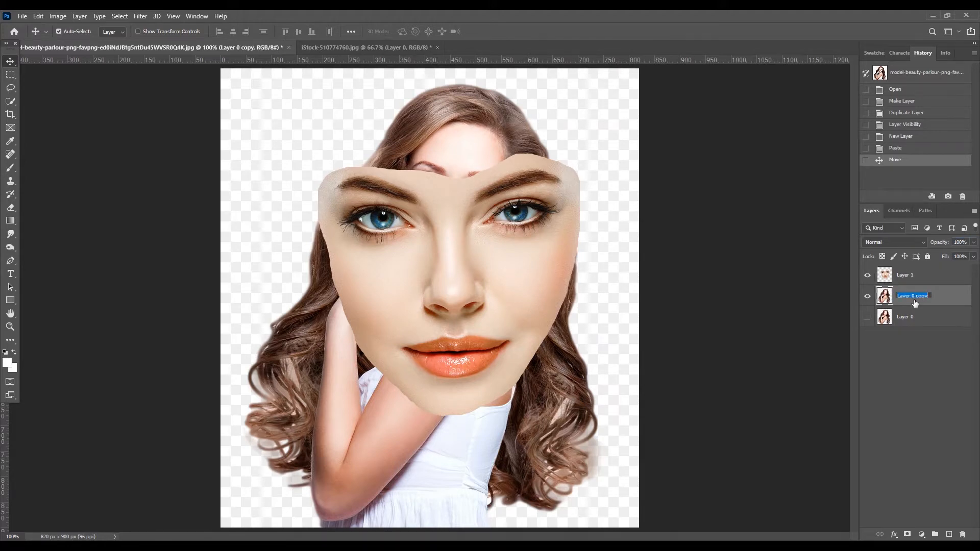
text(Women Body)
click(915, 276)
double_click(907, 275)
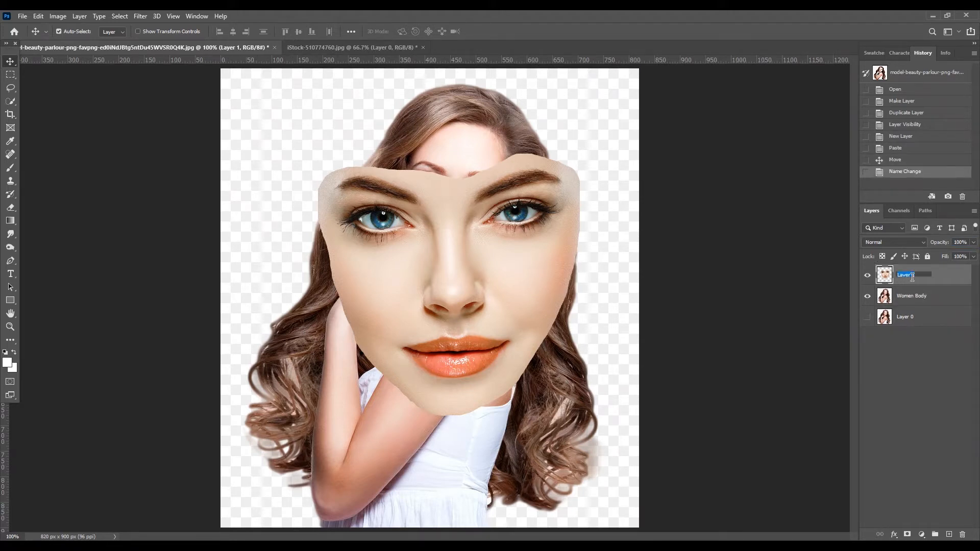
text(Face)
key(Return)
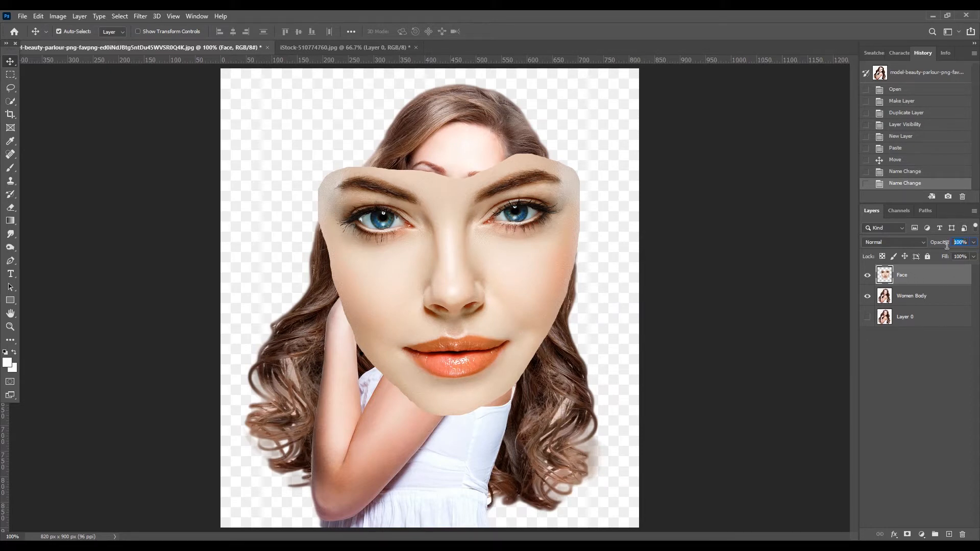
Step: Set the Face layer's opacity to 50% and move the face up toward the model's head
text(50)
key(Return)
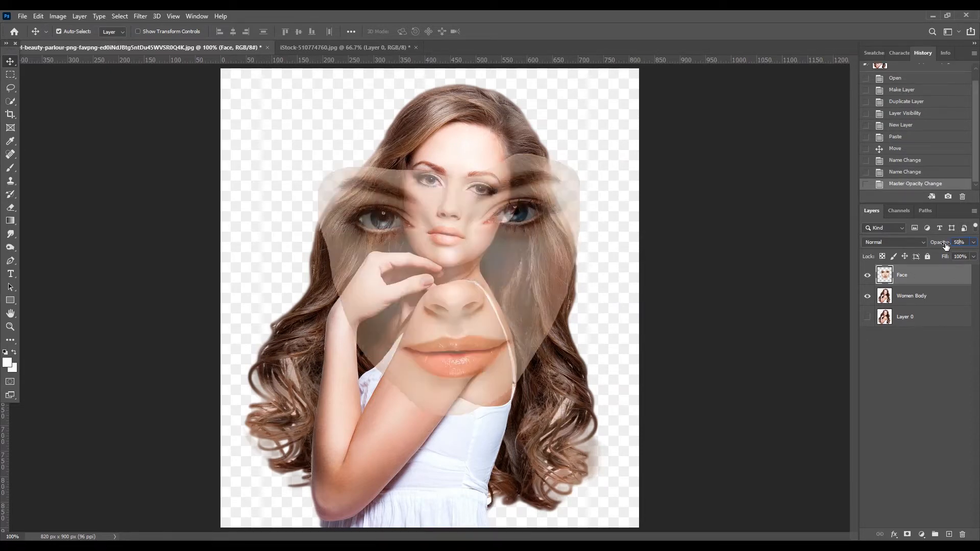
drag(474, 298, 506, 265)
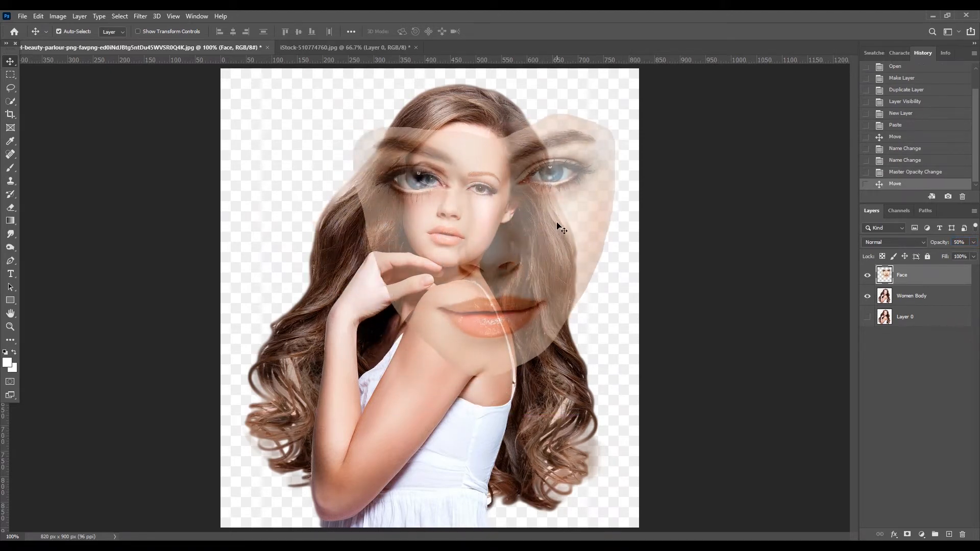
Step: Free-transform the Face layer, rotating it about 4° clockwise and centring it over the model's head
key(ctrl+t)
drag(621, 109, 621, 115)
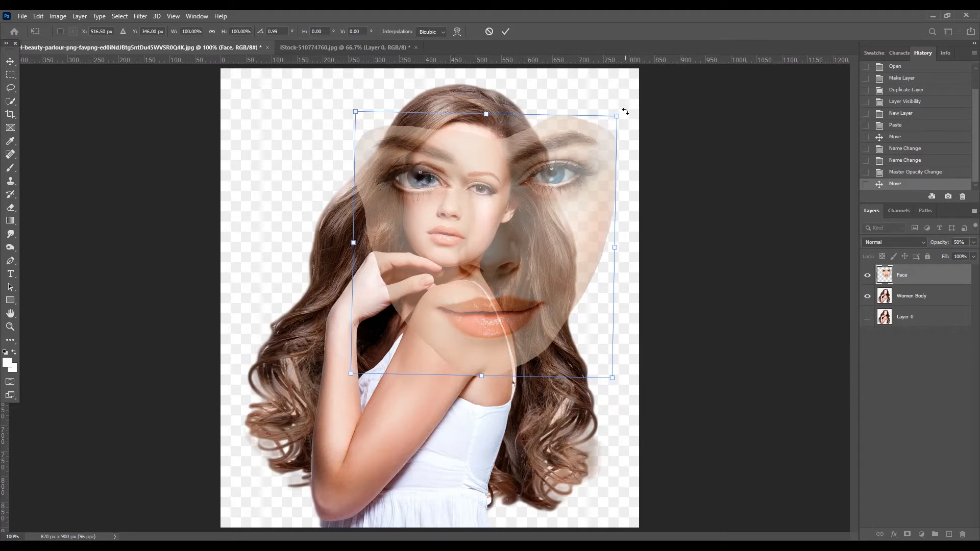
drag(625, 111, 617, 133)
drag(464, 262, 424, 239)
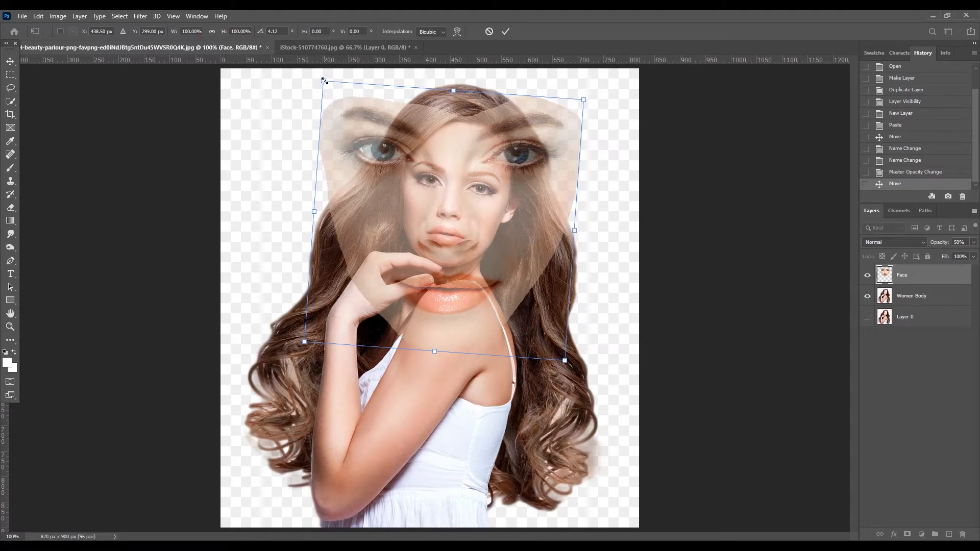
Step: Scale the face down to about 52%, tilt it to about 9°, and place it over the model's face
drag(323, 80, 357, 170)
drag(474, 206, 475, 187)
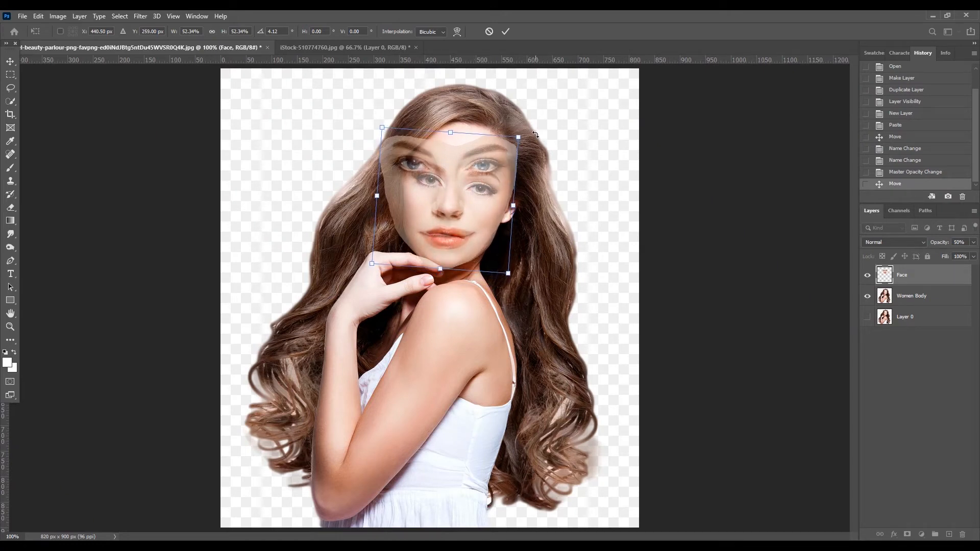
drag(531, 133, 535, 142)
drag(476, 214, 479, 213)
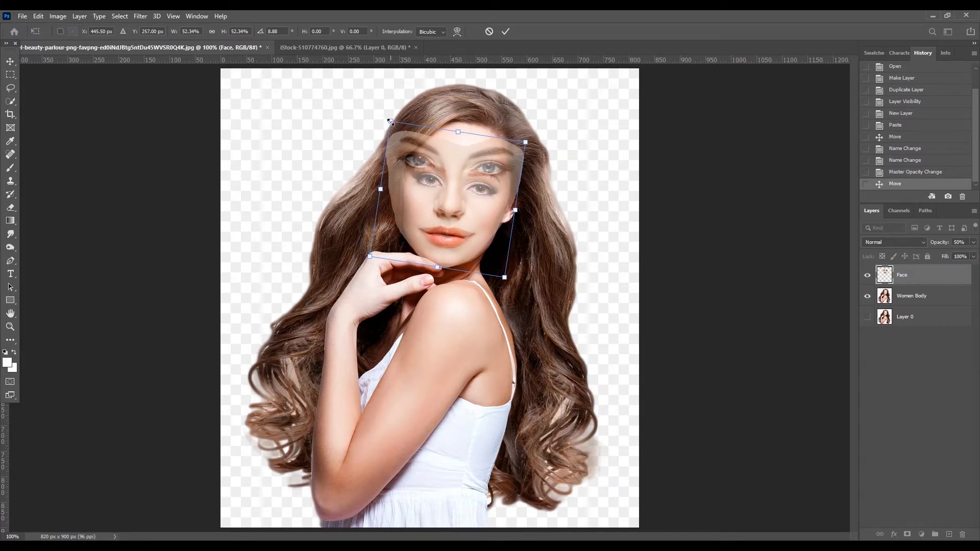
Step: Shrink the face to about 39% width and 41% height, lining its eyes and mouth up with the model's
drag(390, 122, 400, 151)
drag(479, 207, 481, 222)
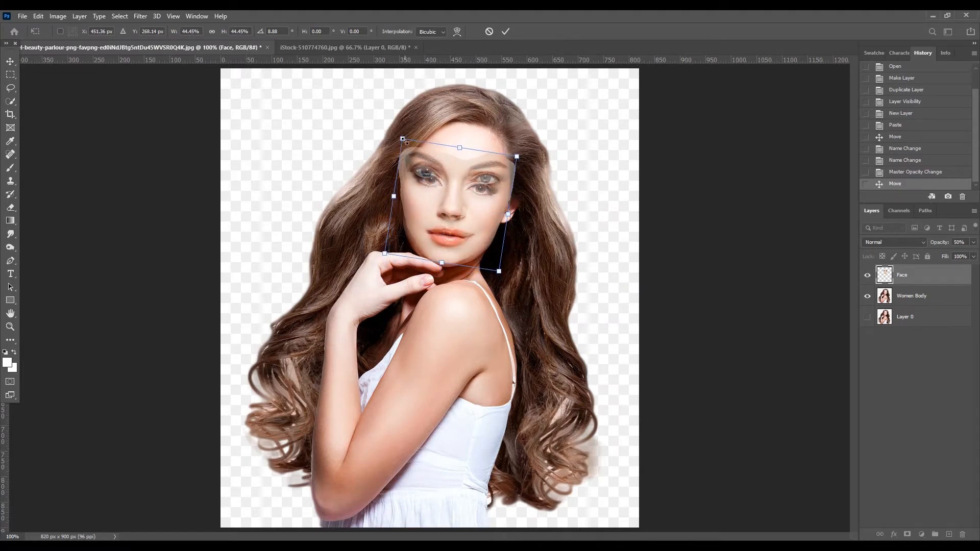
drag(403, 139, 408, 153)
drag(484, 201, 504, 211)
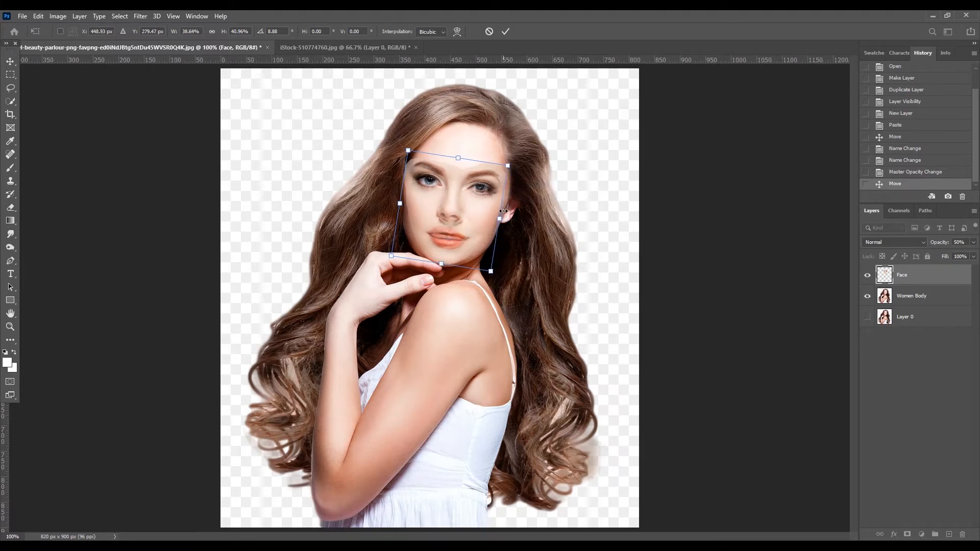
Step: Rotate the face to about 11°, reduce its height to about 39% at the chin, and apply the transform
click(511, 162)
drag(512, 156, 515, 160)
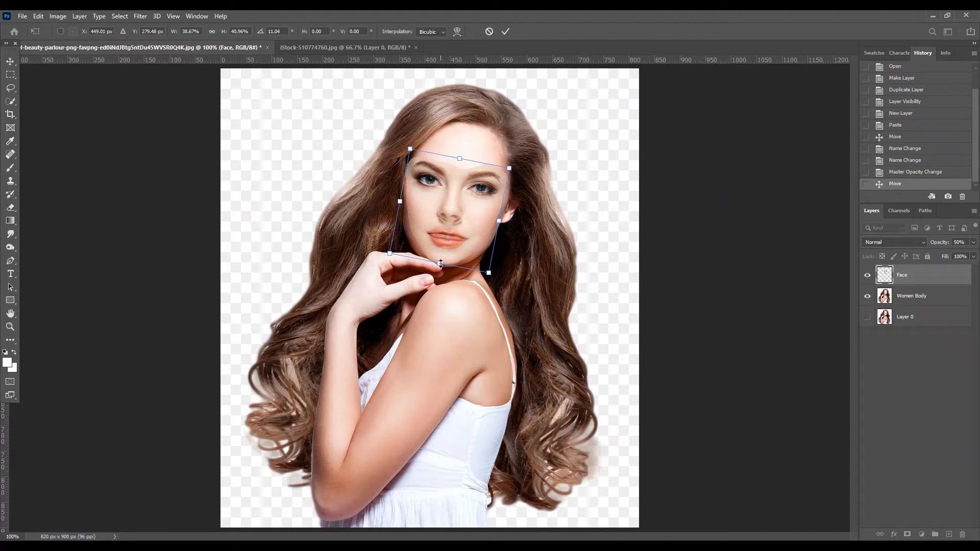
drag(441, 264, 441, 258)
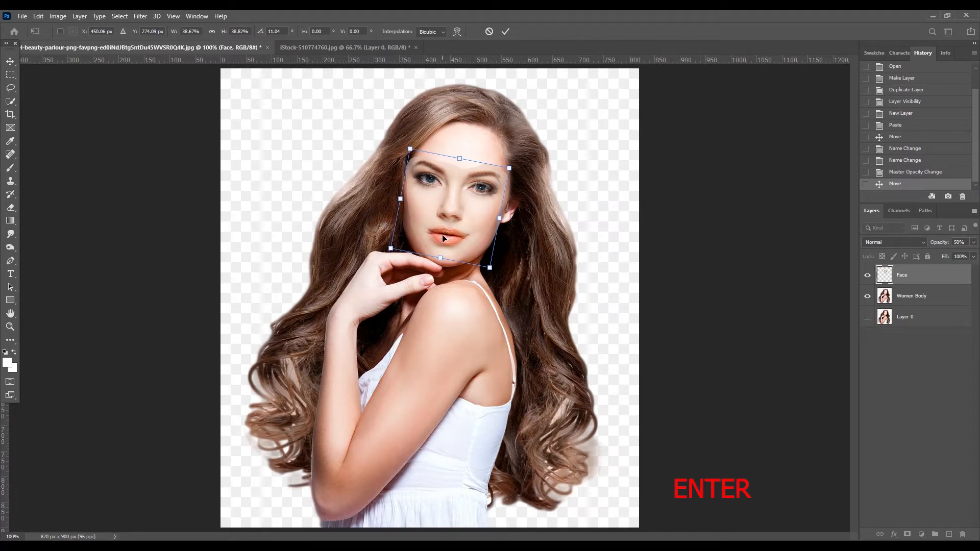
key(Return)
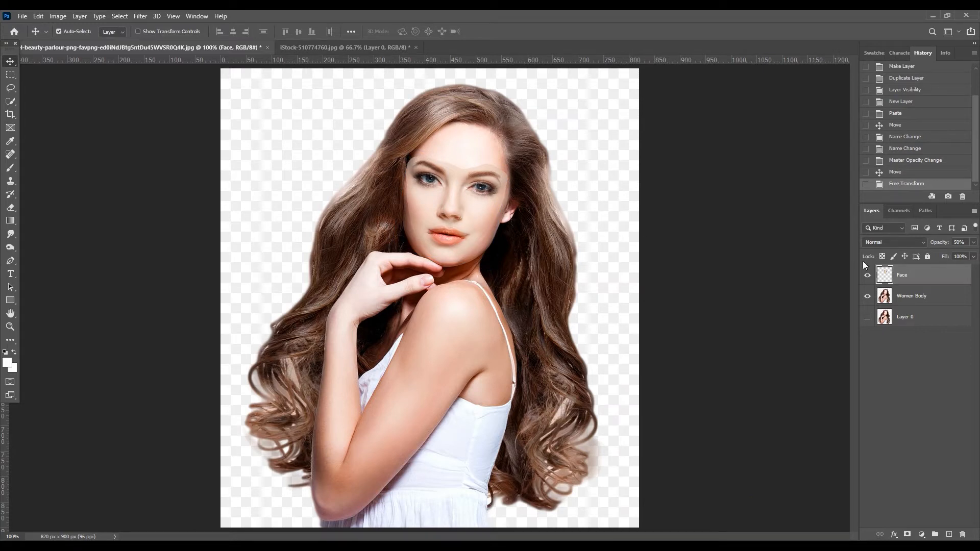
Step: Set the Face layer's opacity to 100% and compare the portrait with that layer hidden and shown
click(960, 244)
text(100)
key(Return)
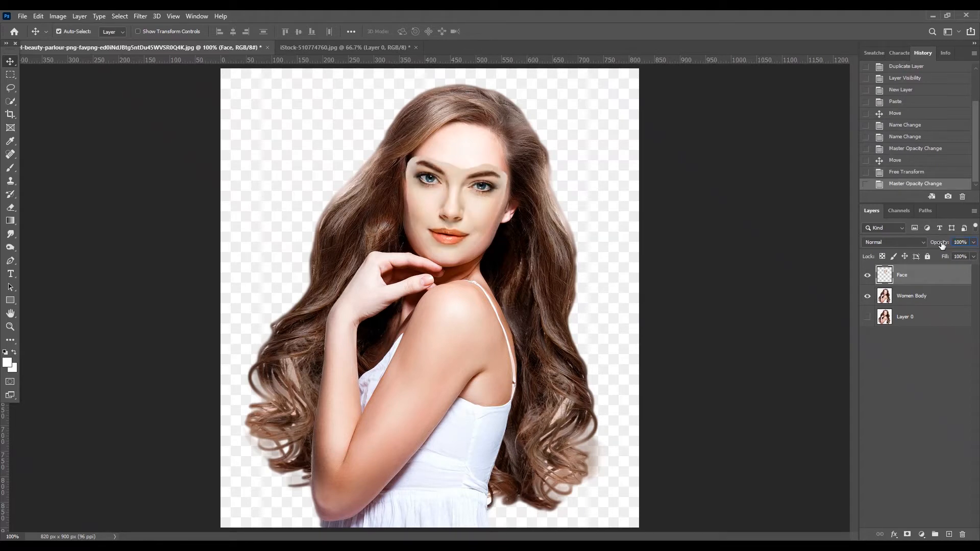
click(867, 276)
click(868, 276)
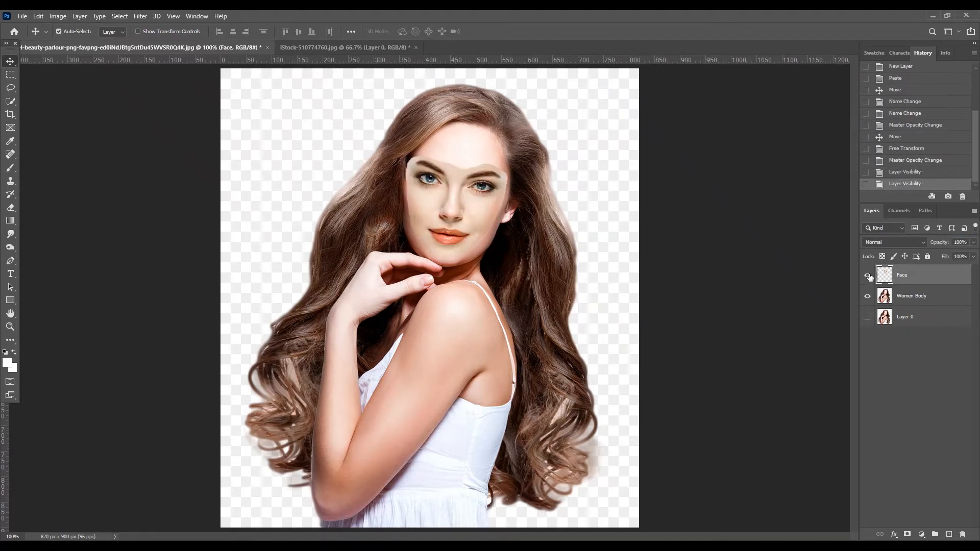
click(867, 277)
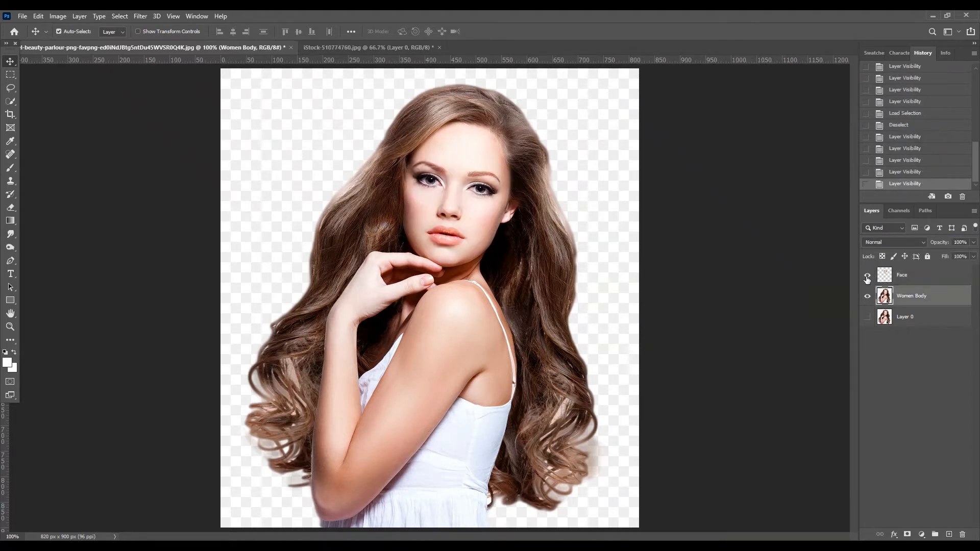
click(867, 277)
click(867, 276)
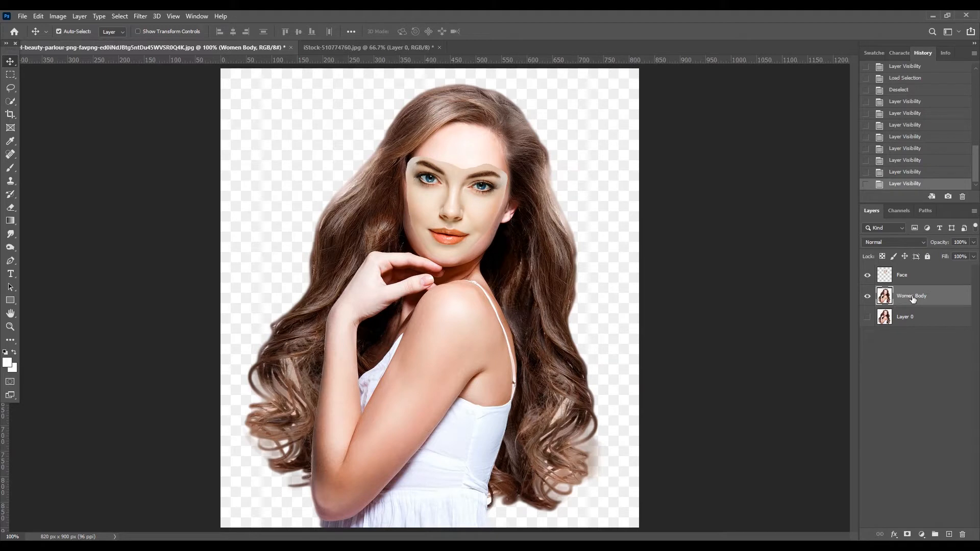
Step: Load the Face layer's outline as a selection on the Women Body layer and contract it by 5 pixels
ctrl+click(885, 275)
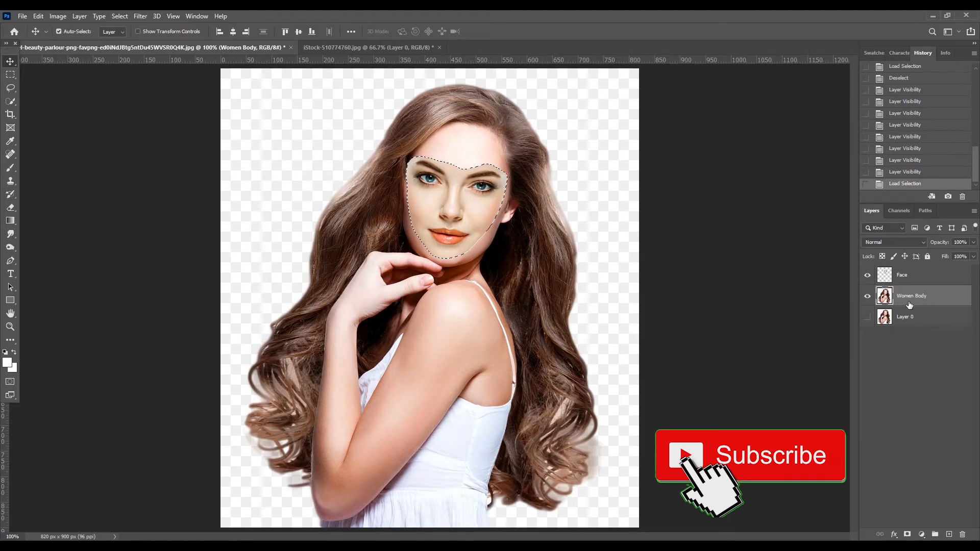
click(120, 16)
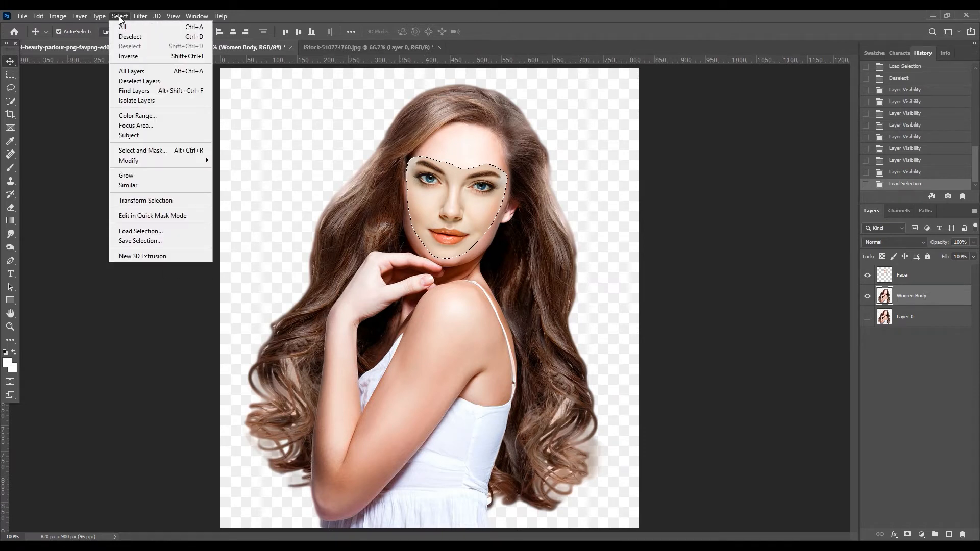
mouse_move(153, 160)
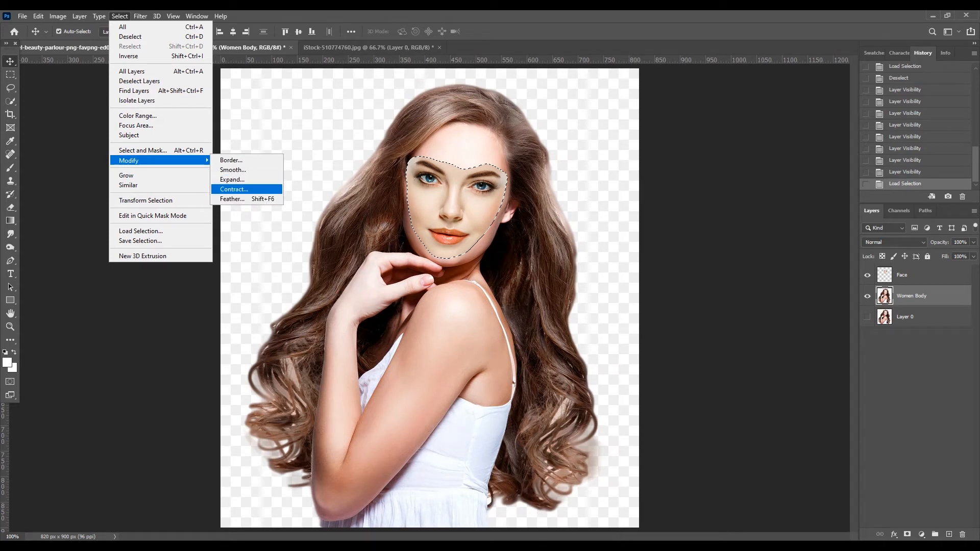
click(232, 190)
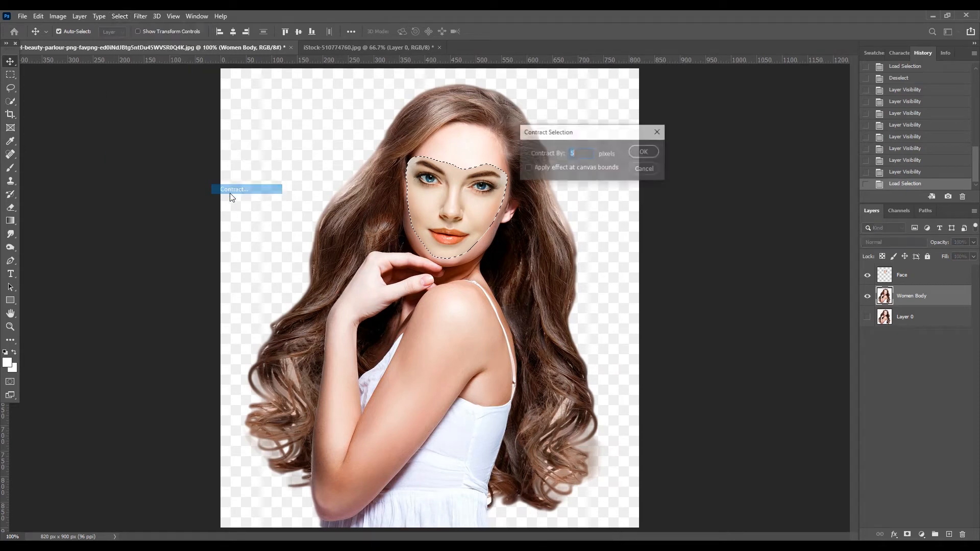
click(575, 153)
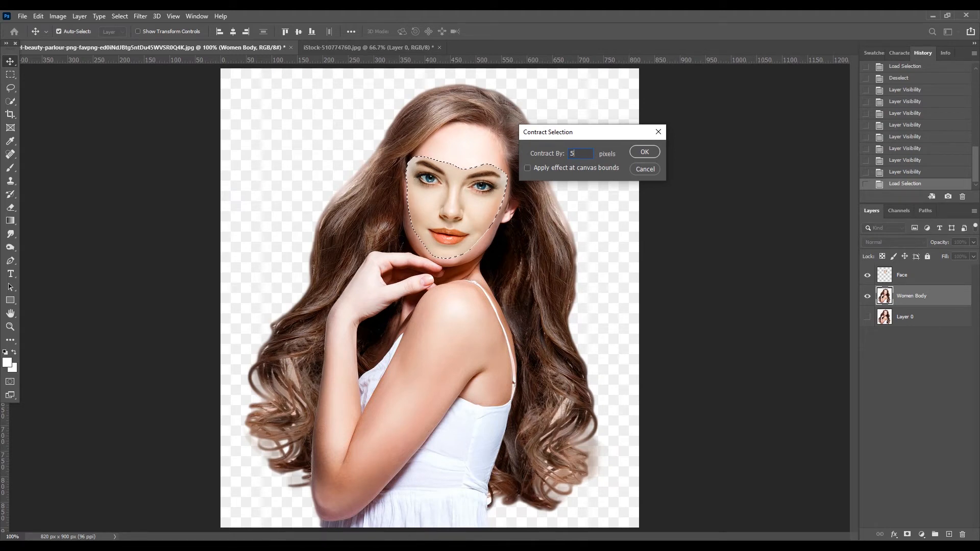
click(645, 155)
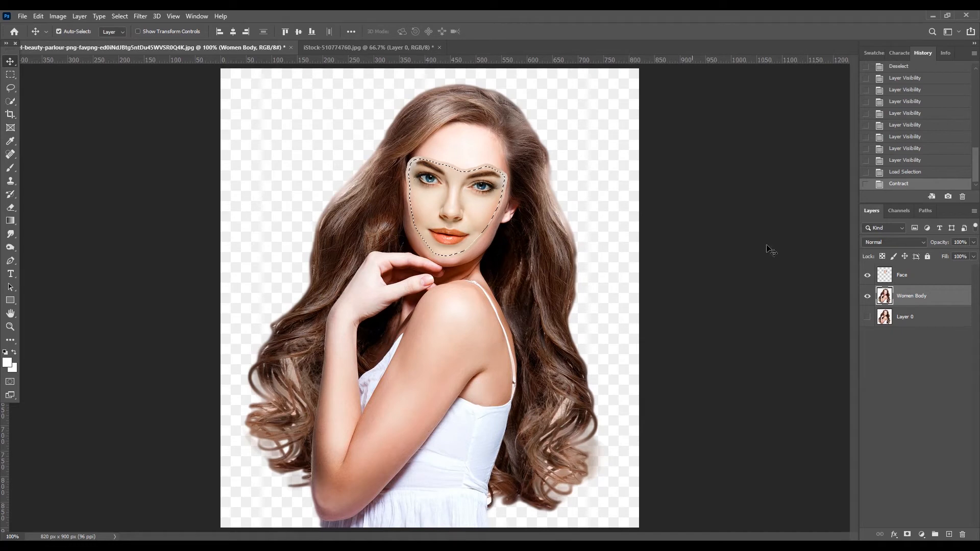
Step: Hide the Face layer and cut the selected face area out of the Women Body layer
click(868, 275)
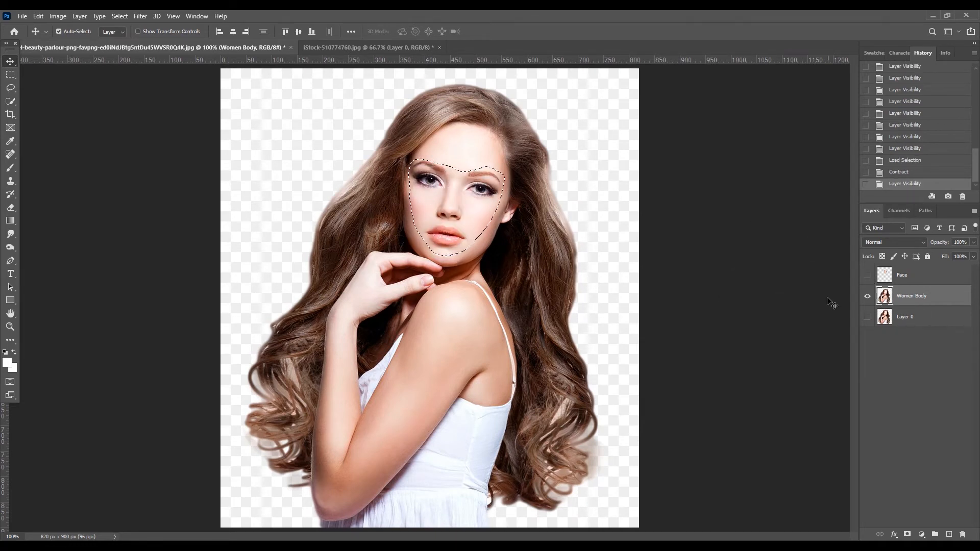
click(37, 16)
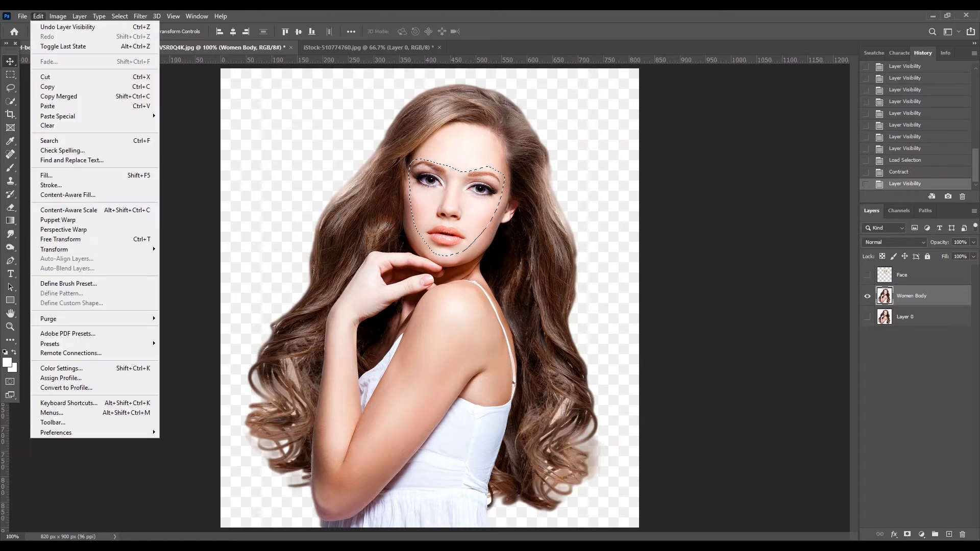
click(45, 76)
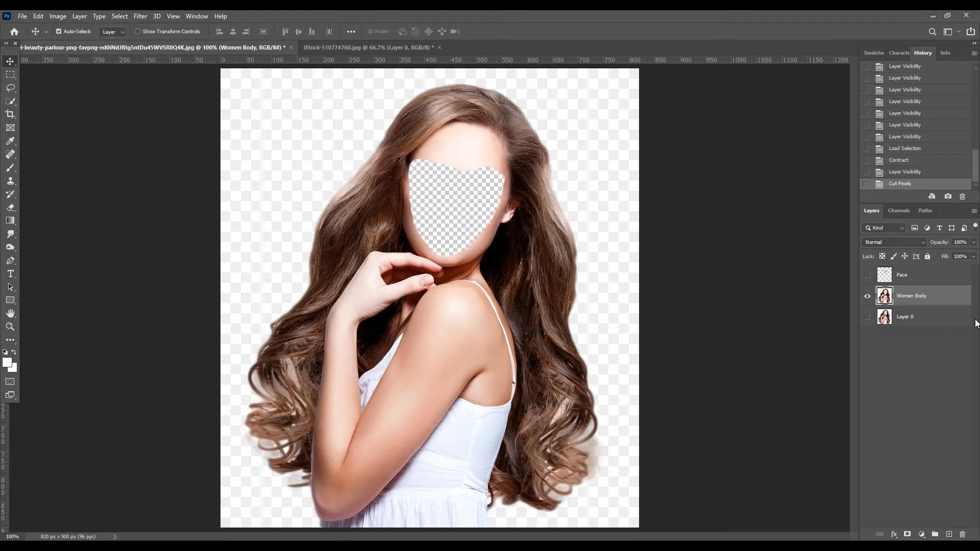
Step: Select the Face layer and make it visible again, checking how it covers the cut-out on the Women Body layer
click(923, 280)
click(867, 276)
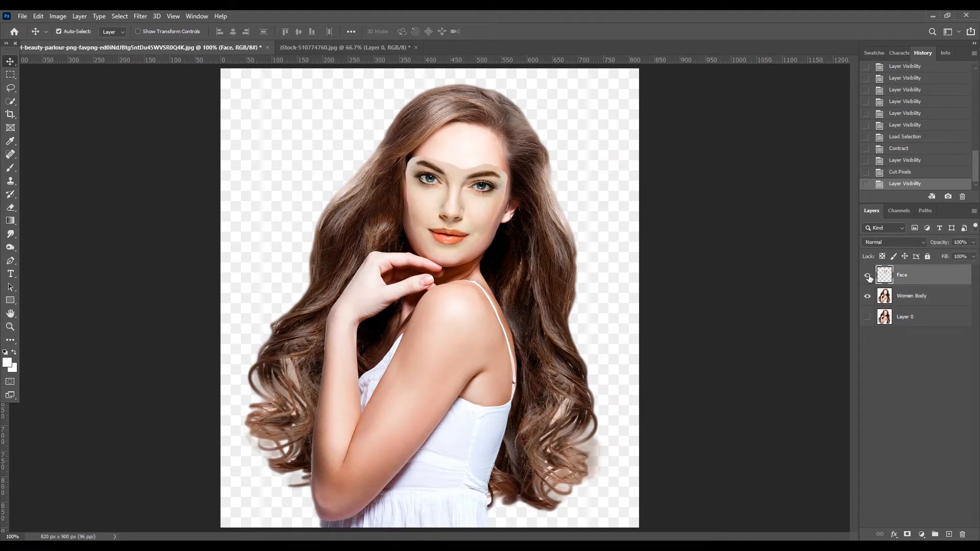
click(868, 276)
click(869, 277)
click(869, 277)
click(868, 277)
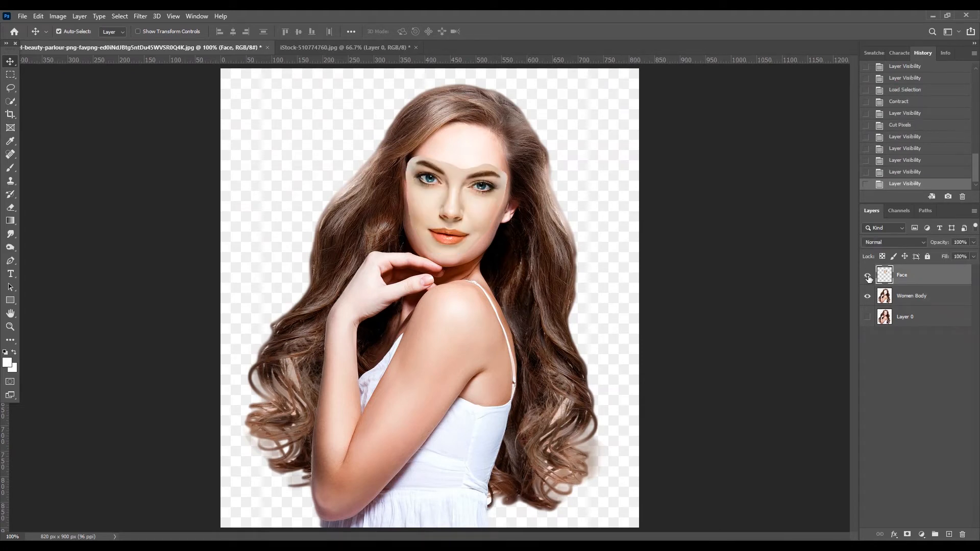
click(869, 276)
click(868, 277)
click(868, 277)
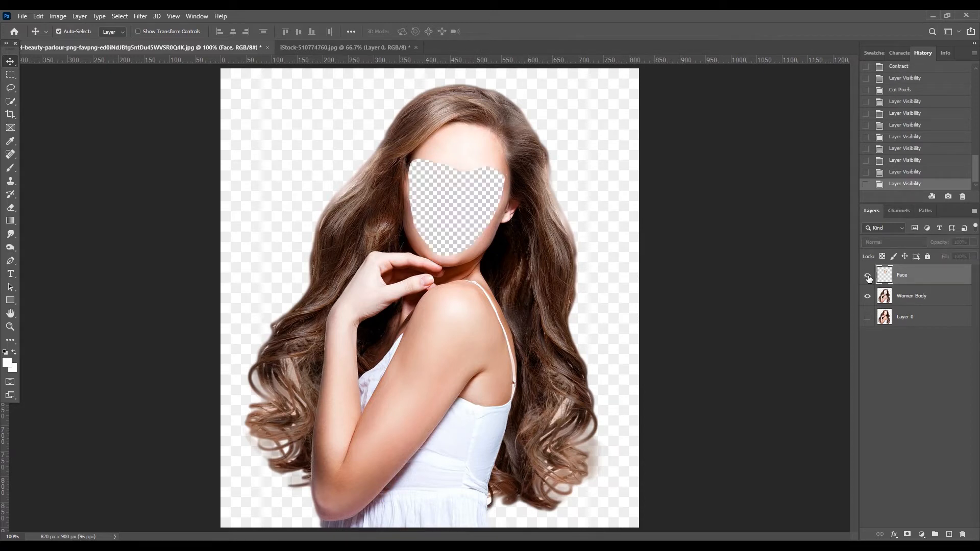
click(868, 276)
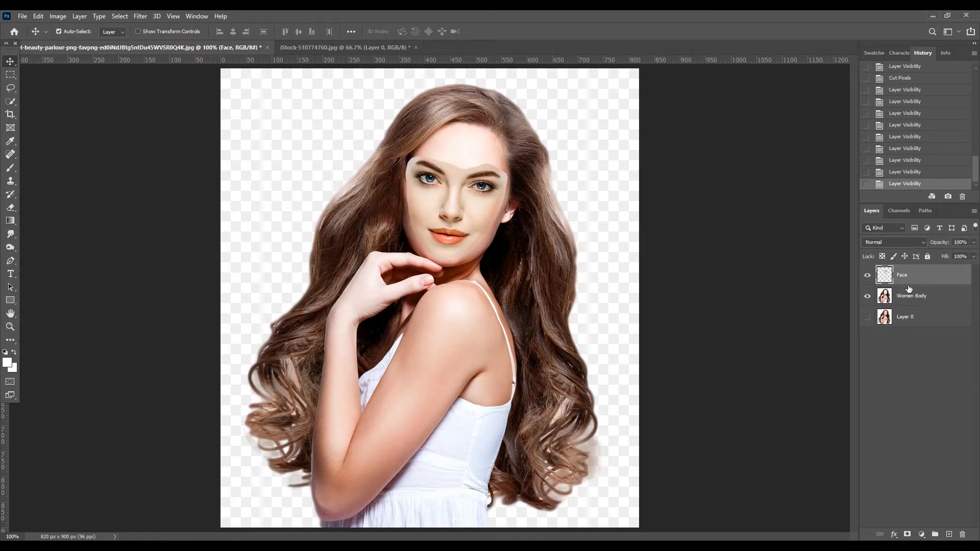
Step: Auto-blend the Face and Women Body layers as a Panorama, with Seamless Tones and Colors and Content Aware Fill Transparent Areas enabled
shift+click(933, 296)
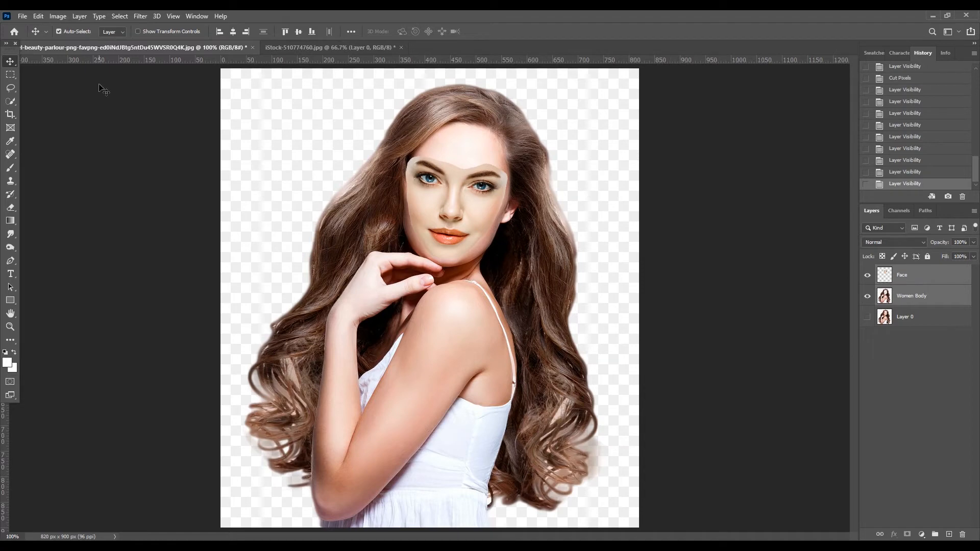
click(38, 16)
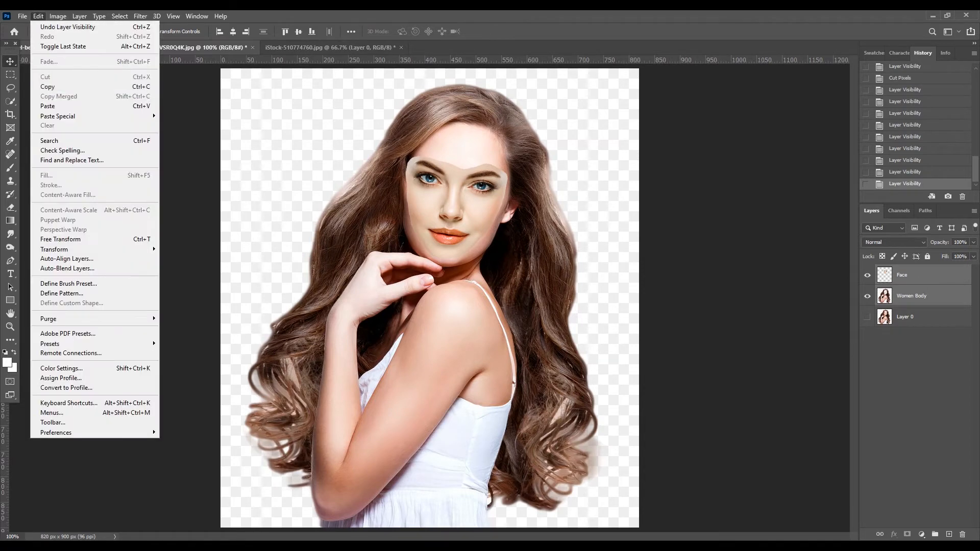
click(75, 269)
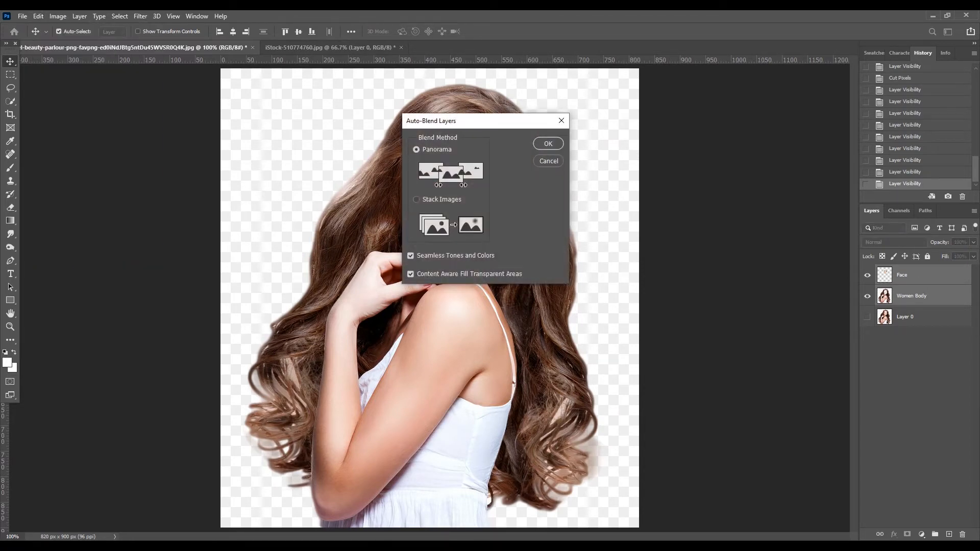
drag(459, 121, 693, 130)
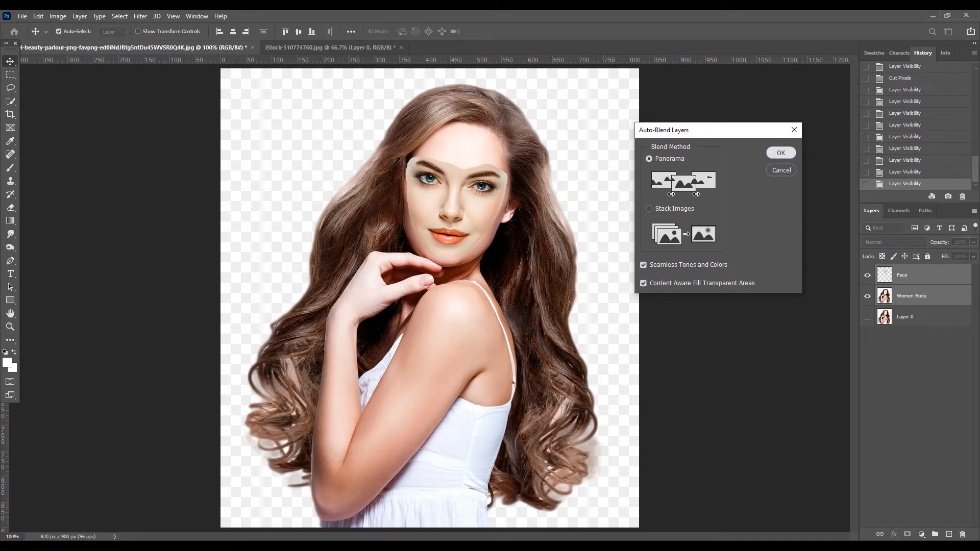
click(781, 153)
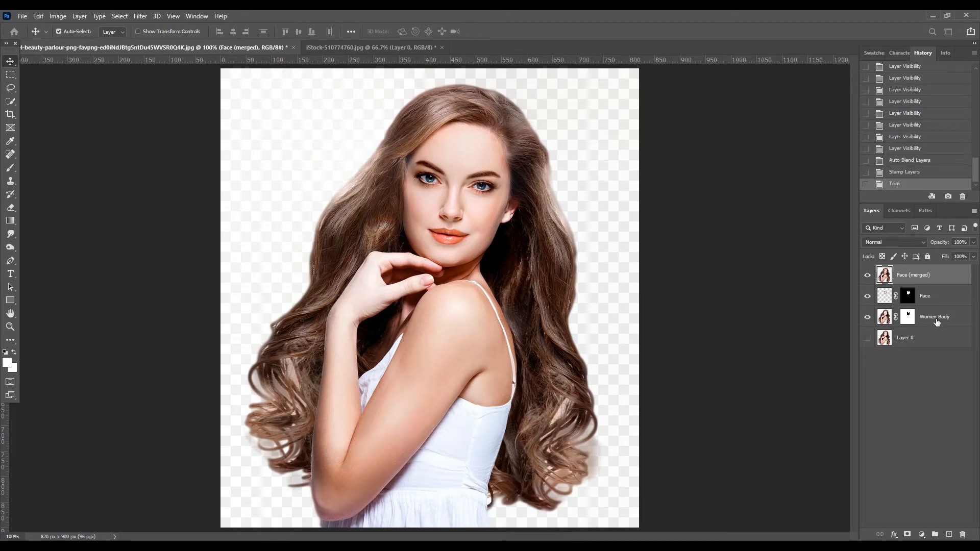
Step: Group the Face (merged), Face and Women Body layers, and make Layer 0 visible
ctrl+click(935, 299)
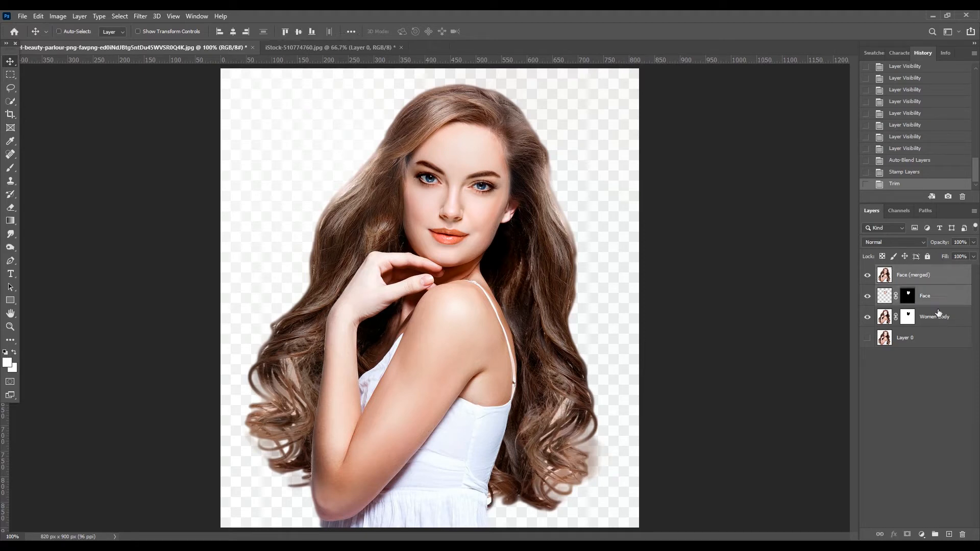
ctrl+click(938, 319)
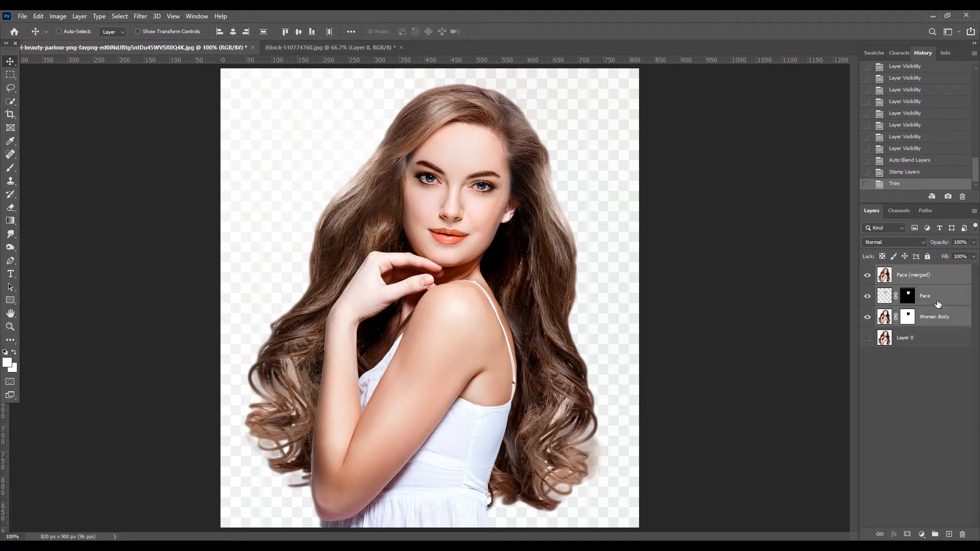
click(935, 534)
click(869, 288)
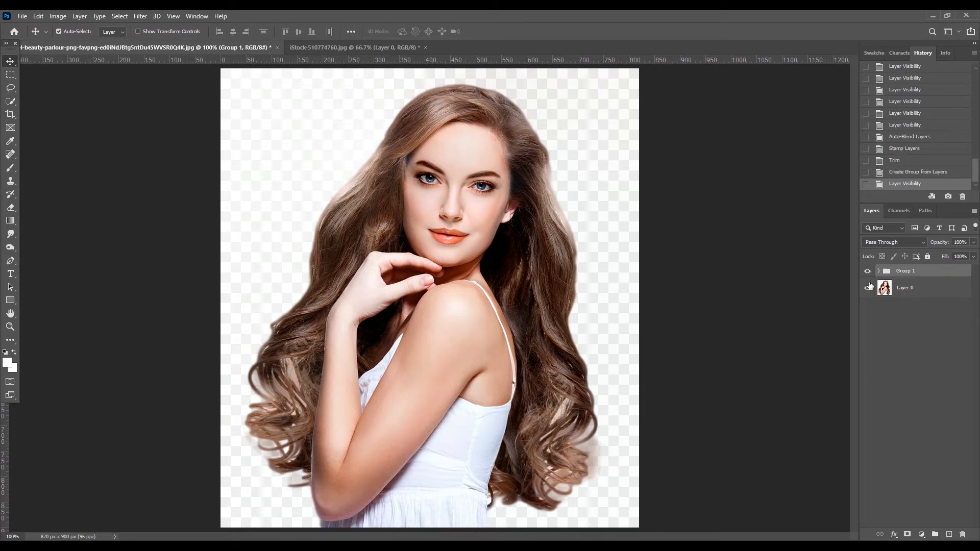
Step: Compare the blended face swap with the original portrait by repeatedly hiding and showing the layer group
click(868, 271)
click(868, 271)
click(868, 272)
click(868, 271)
click(868, 271)
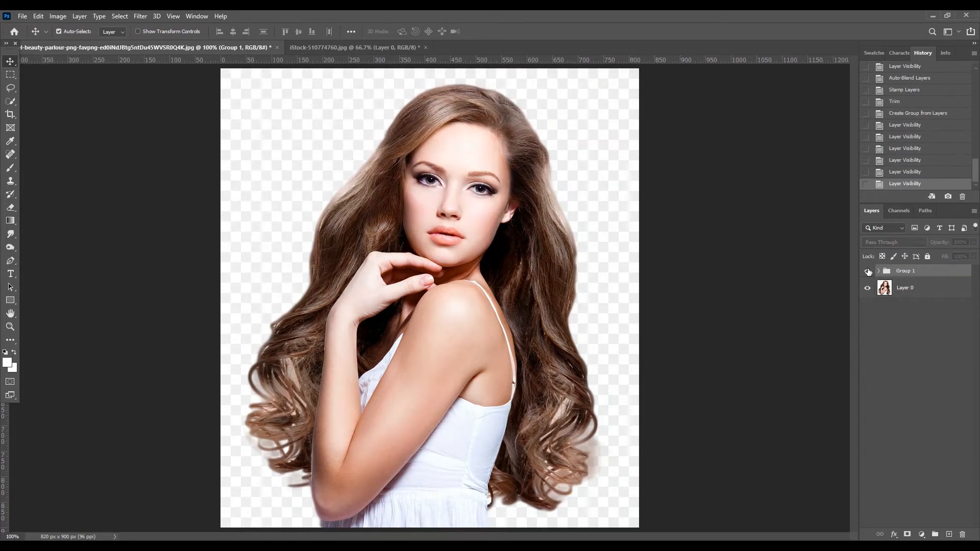
click(868, 271)
click(868, 271)
click(868, 271)
click(868, 271)
click(868, 272)
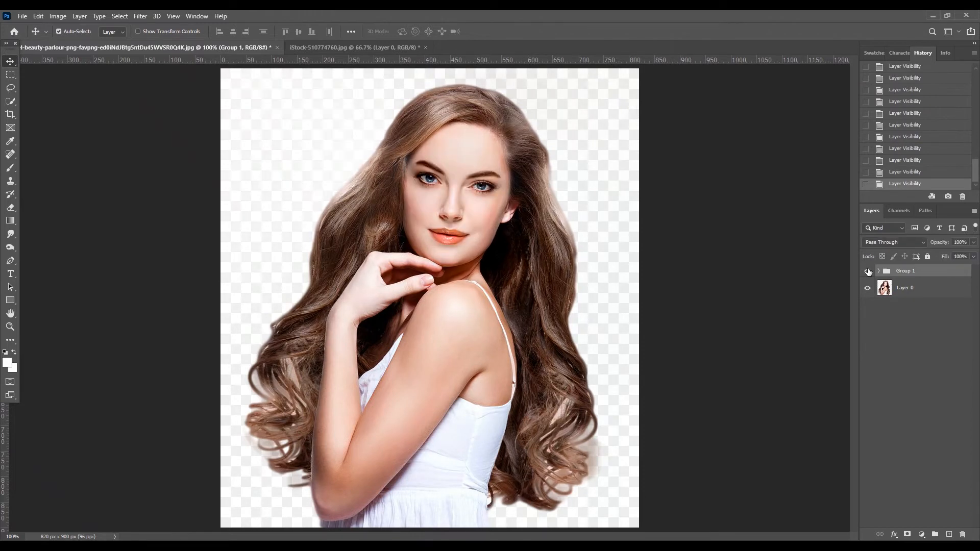
click(868, 271)
click(868, 271)
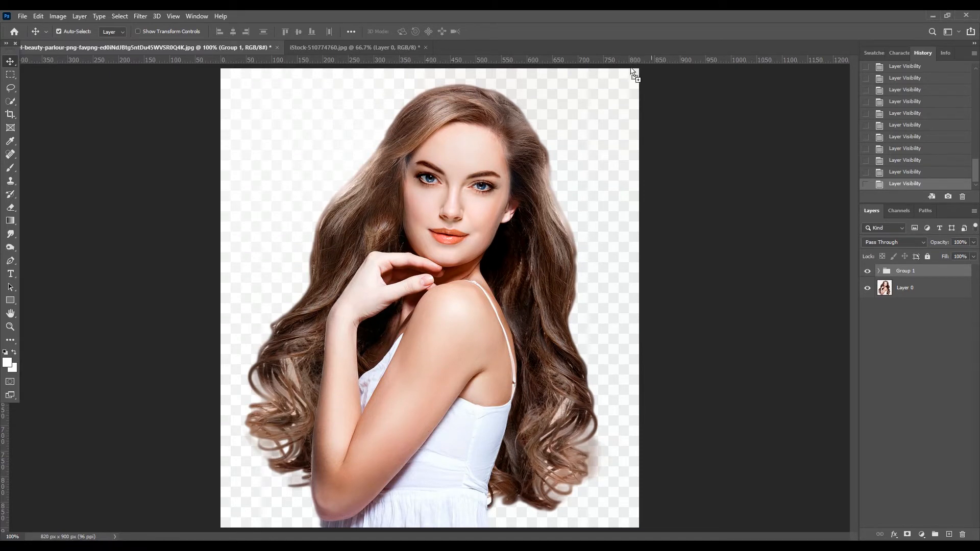
Step: Open natural-face-lift.jpg as a separate document and crop off the white strips along its upper and lower edges
drag(633, 71, 574, 43)
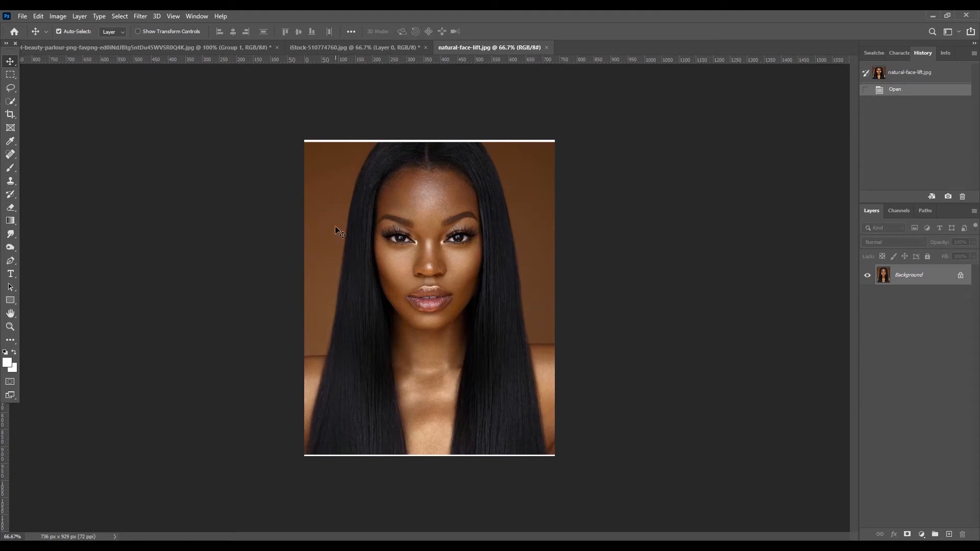
click(10, 115)
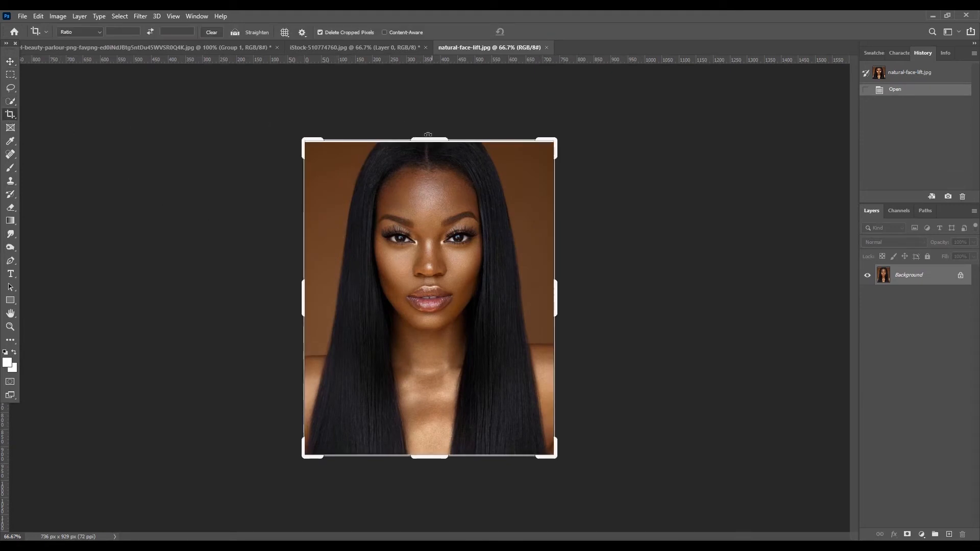
drag(421, 136, 407, 138)
key(ctrl+plus)
scroll(501, 205, down, 5)
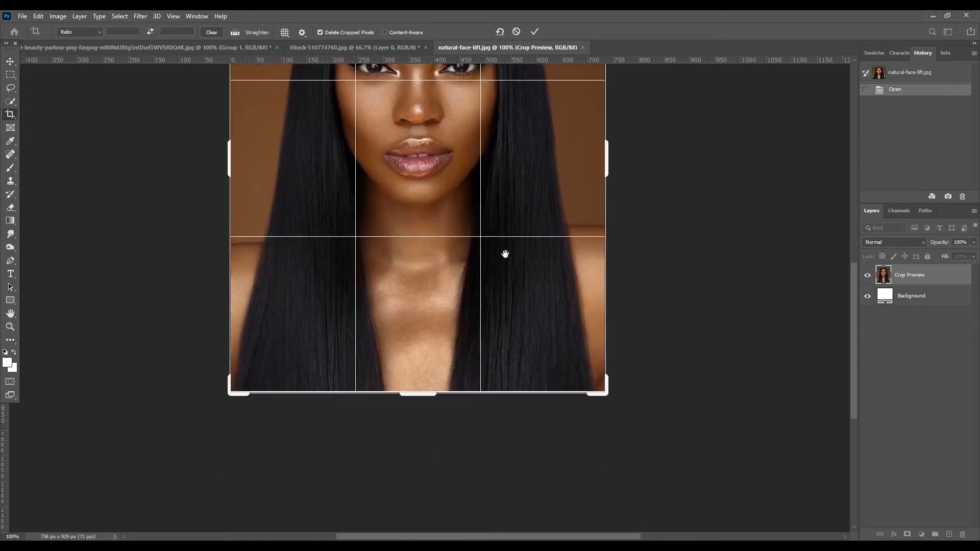
drag(413, 395, 414, 390)
key(Return)
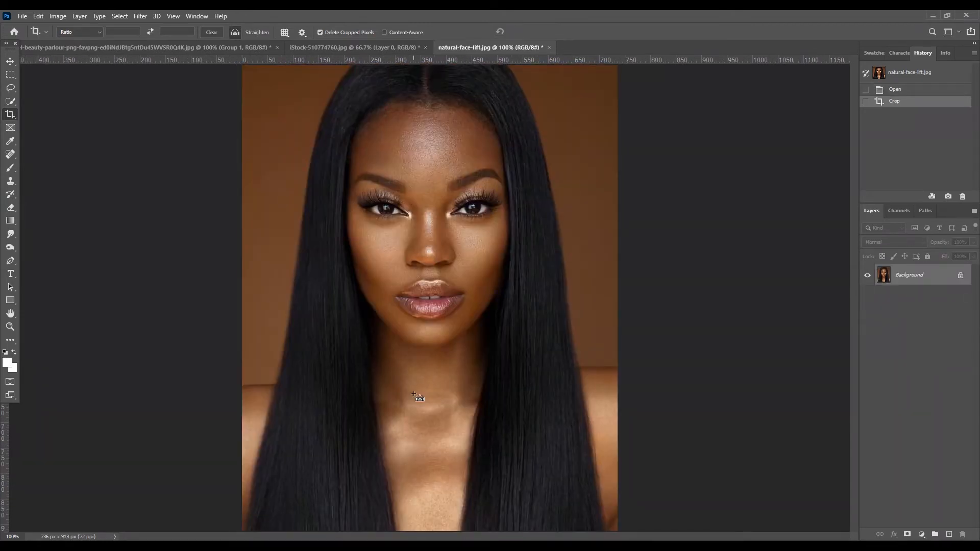
key(ctrl+minus)
click(9, 63)
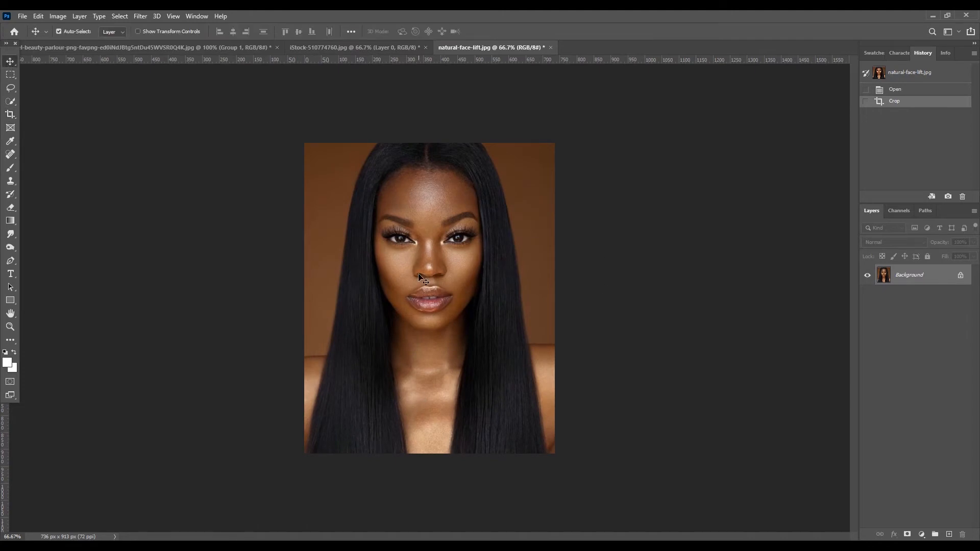
Step: Unlock the Background layer of natural-face-lift.jpg and duplicate it
click(961, 275)
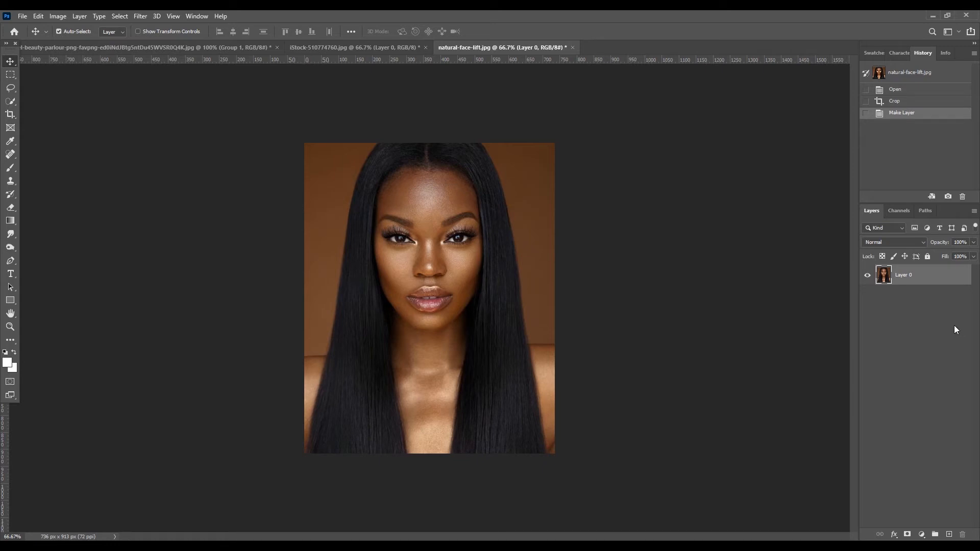
right_click(929, 276)
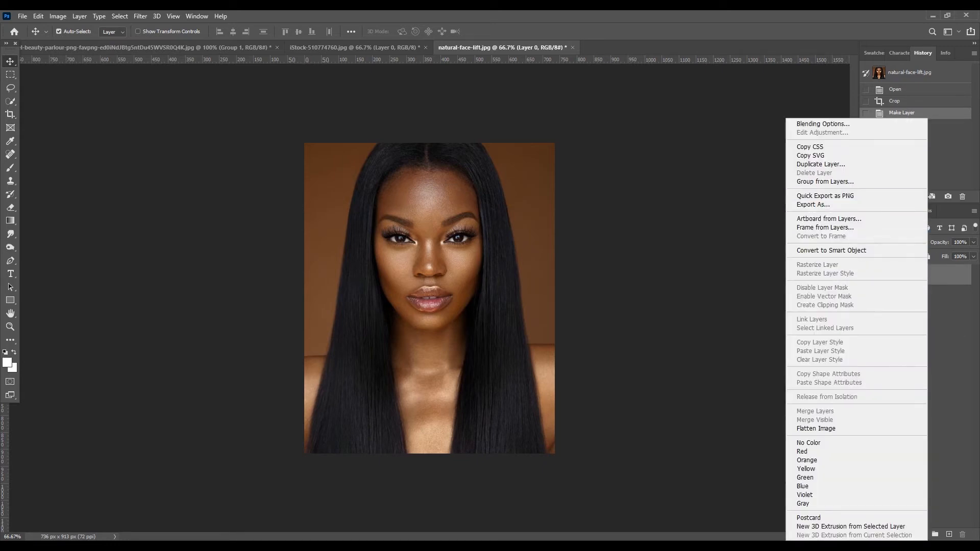
click(821, 164)
key(Return)
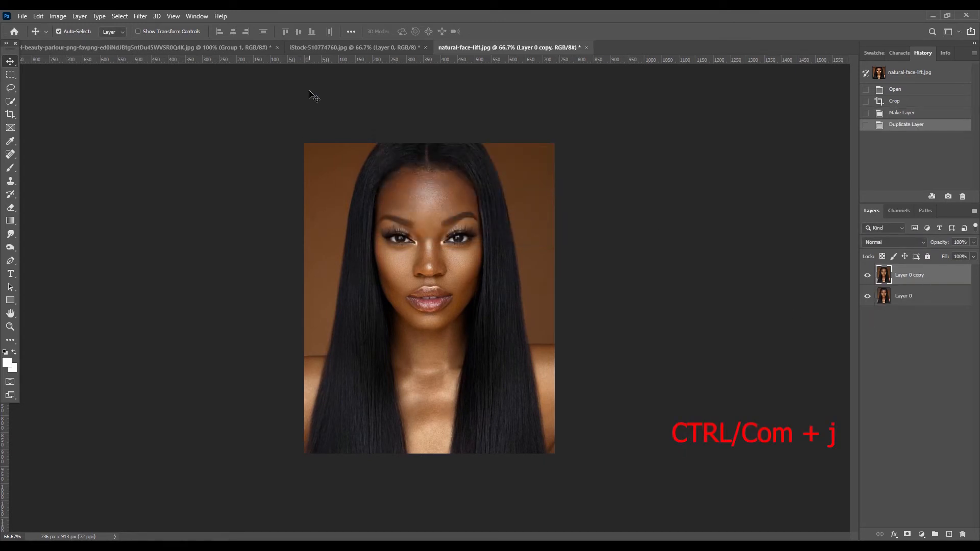
Step: Copy the lasso-selected face from iStock-510774760.jpg and return to the natural-face-lift.jpg document
click(317, 50)
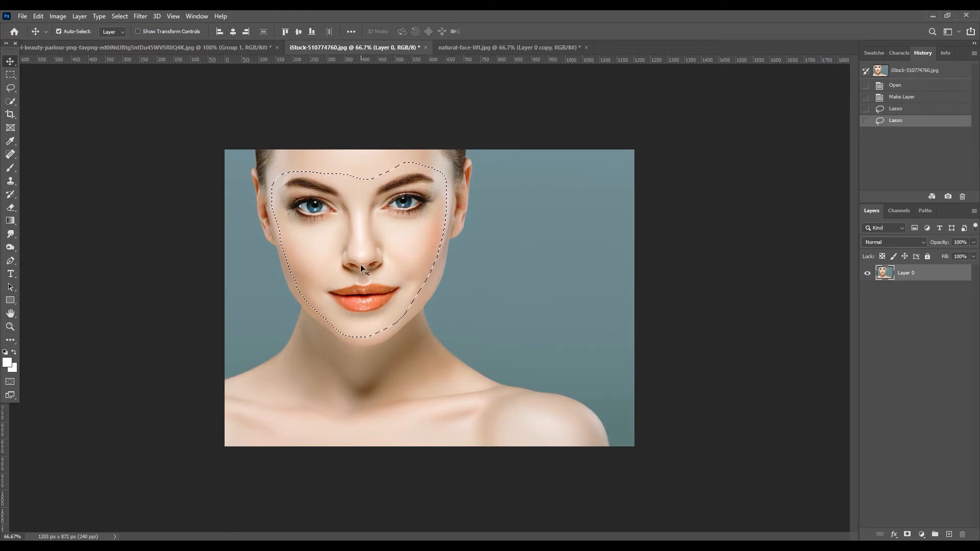
click(38, 16)
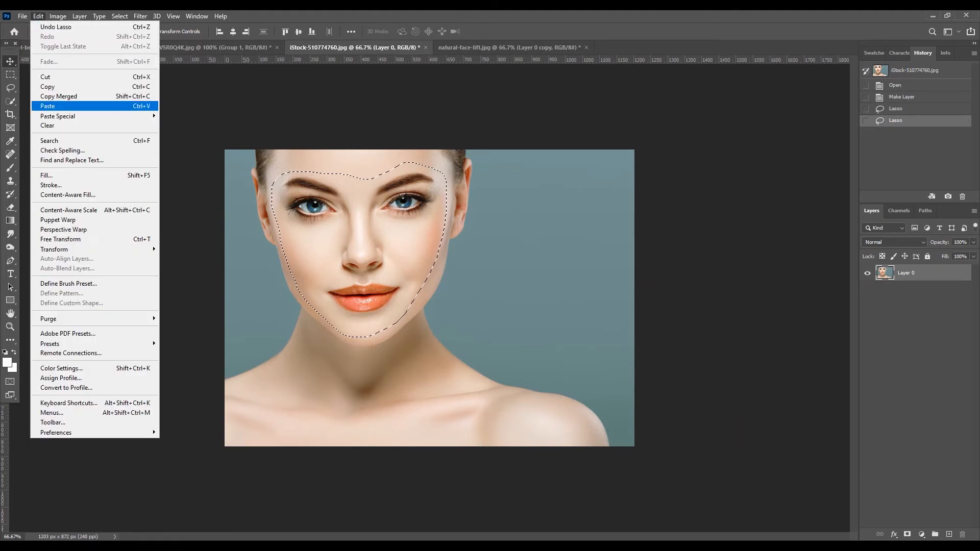
click(58, 88)
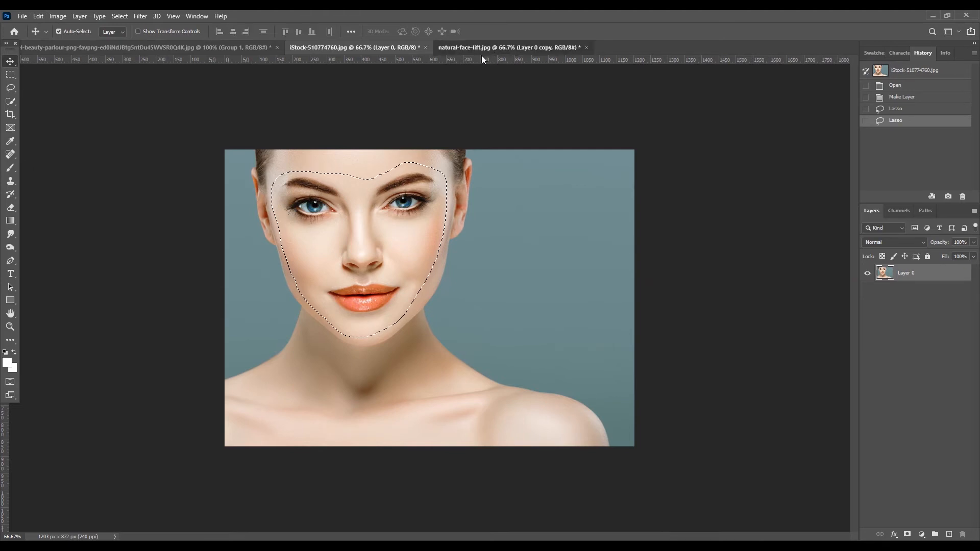
click(482, 49)
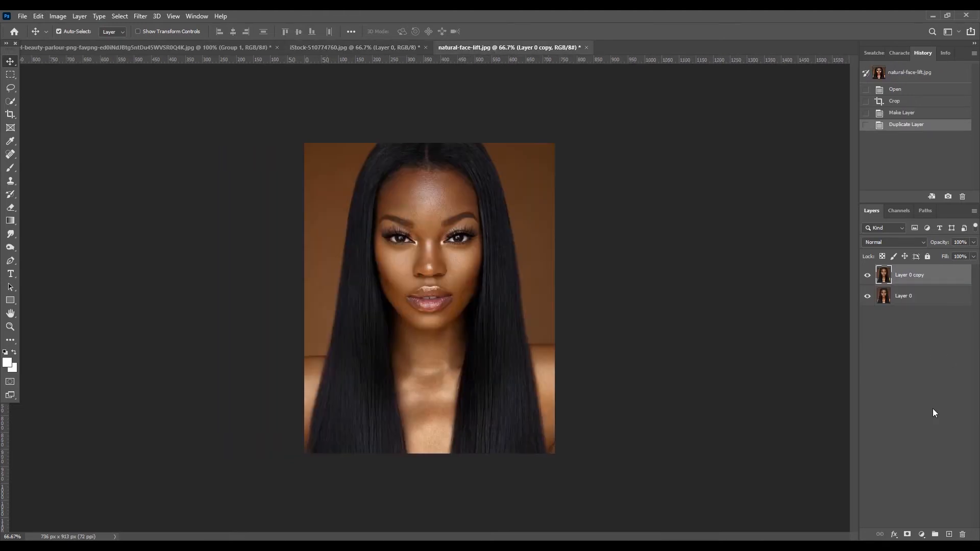
Step: Create a new layer above Layer 0 copy, paste the copied face into it and move it over the model's face
click(948, 534)
click(39, 17)
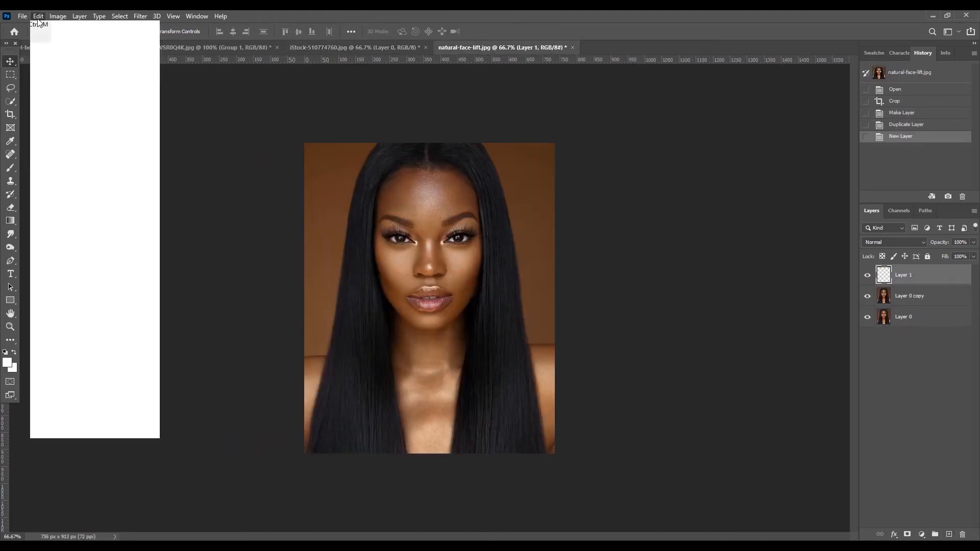
click(77, 105)
drag(422, 268, 416, 238)
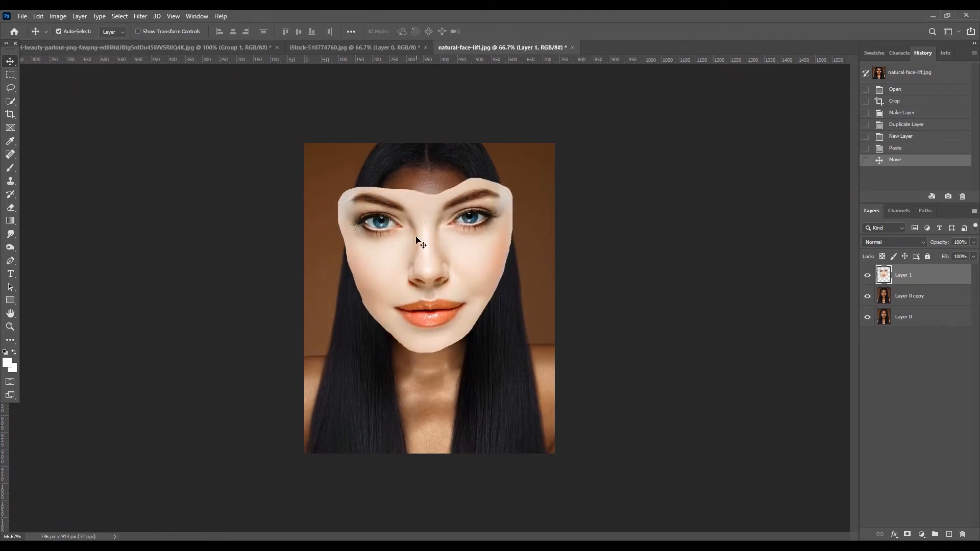
Step: Set the pasted face layer's opacity to 50% and move it down until its eyes sit over the model's eyes
click(962, 243)
text(50)
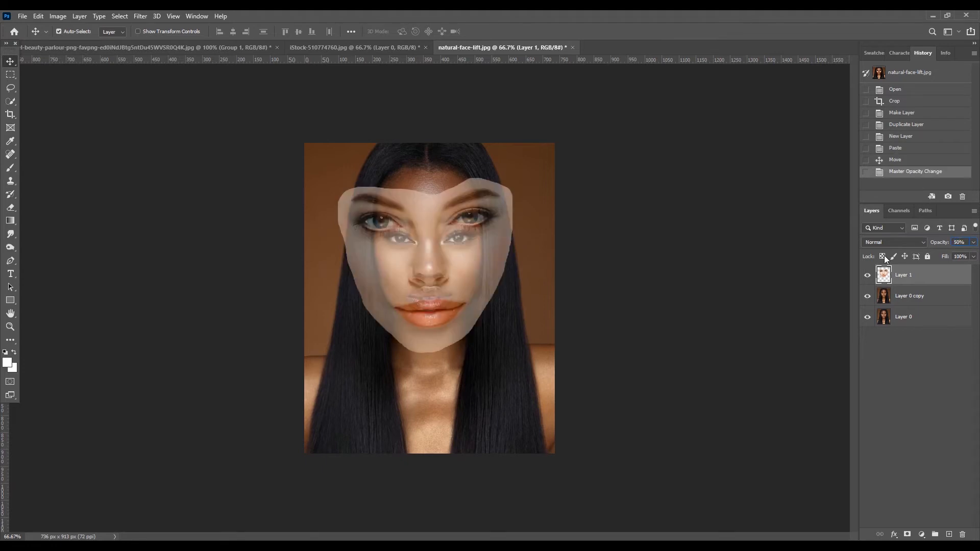
drag(441, 269, 446, 288)
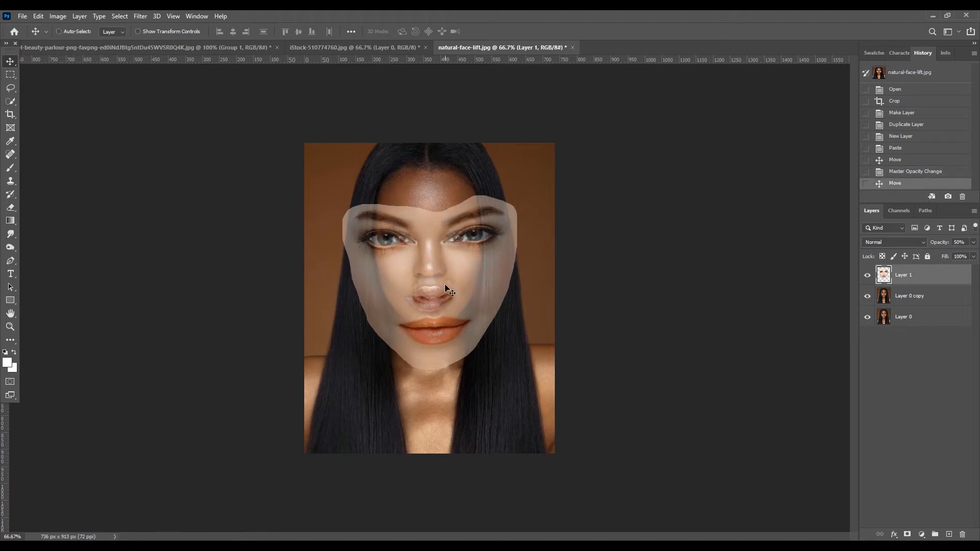
Step: Free Transform the pasted face to about 70% of its size and place it over the model's eyes, nose and lips
key(ctrl+t)
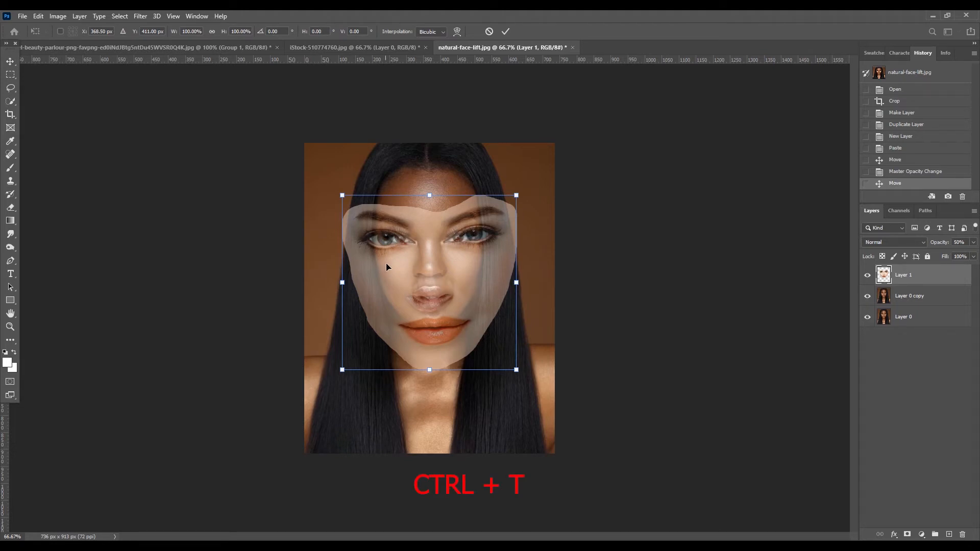
drag(337, 193, 354, 226)
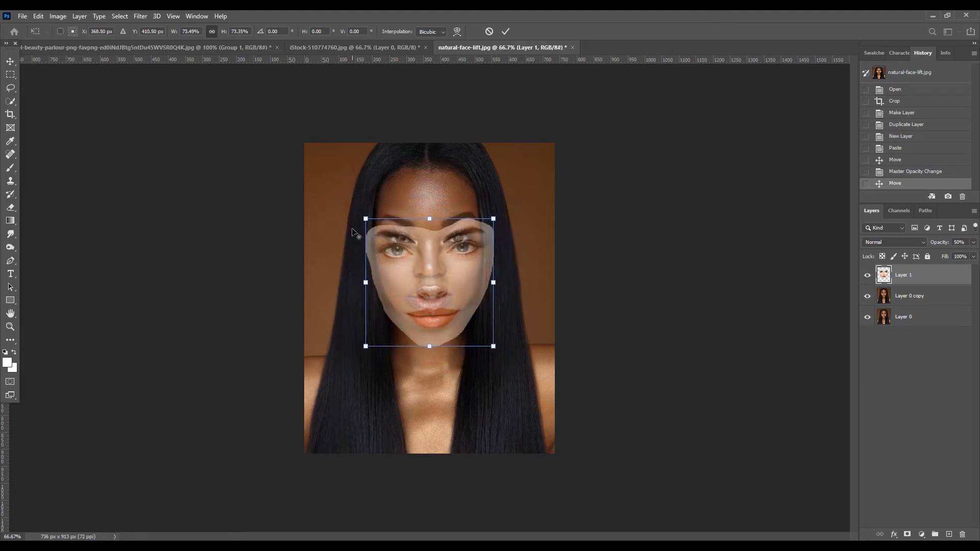
drag(439, 262, 437, 249)
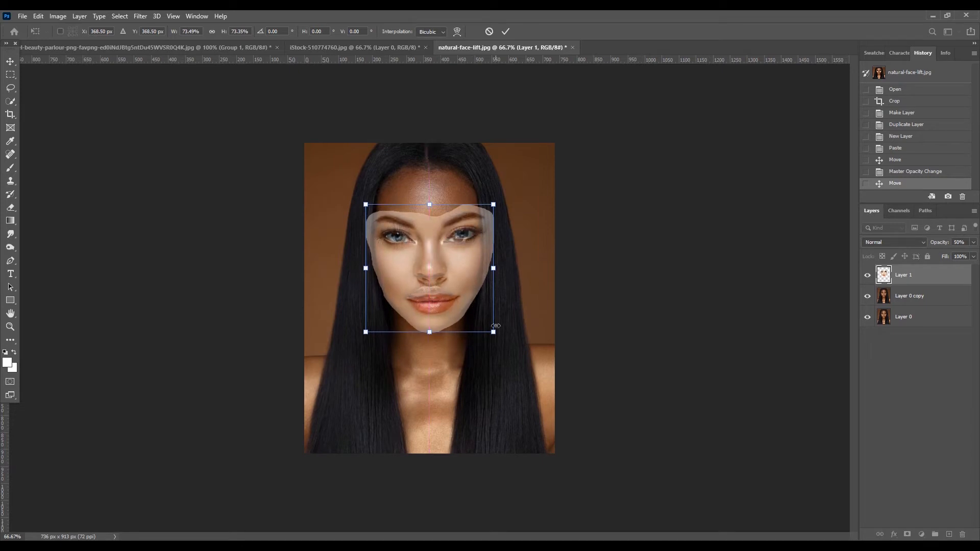
drag(493, 332, 488, 327)
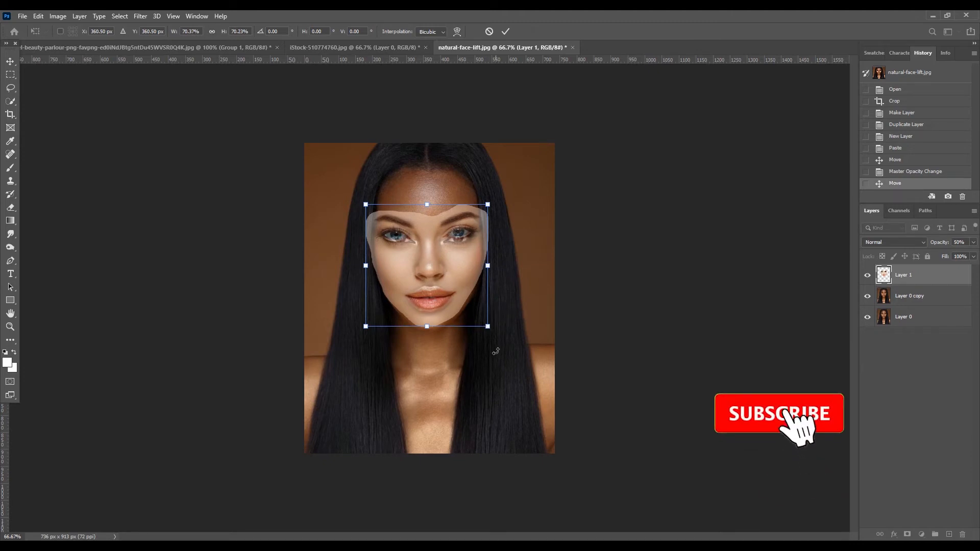
key(Return)
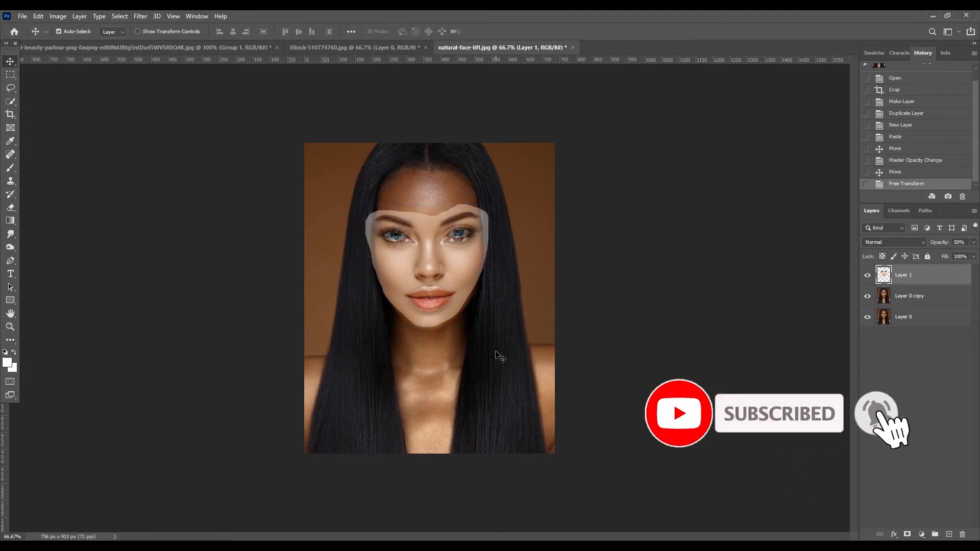
Step: Nudge the pasted face slightly down and to the right to line it up with the model's features
key(Down)
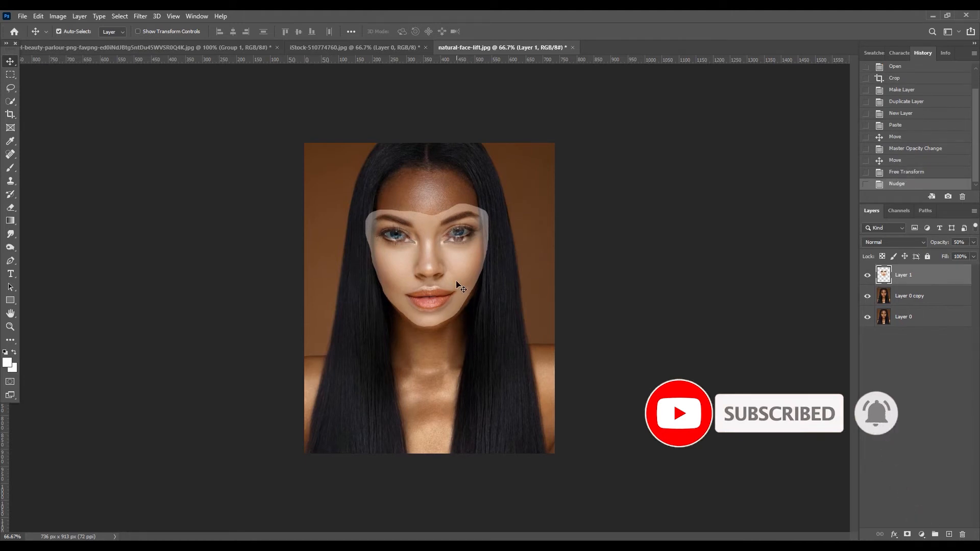
key(Down)
key(Down)
key(Down)
key(Down)
key(Down)
key(Down)
key(Down)
key(Down)
key(Down)
key(Down)
key(Down)
key(Down)
key(Down)
key(Down)
key(Down)
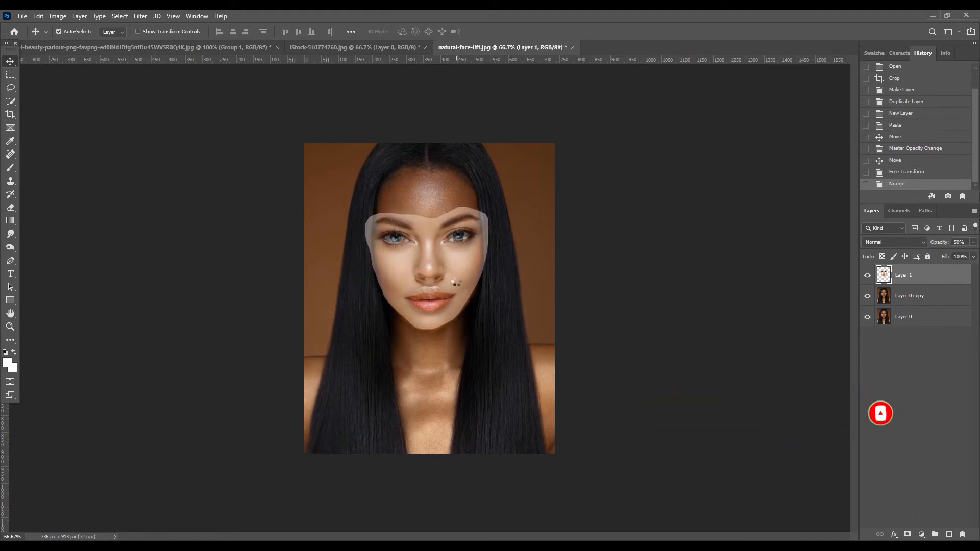
key(Up)
key(Up)
key(Up)
key(Up)
key(Up)
key(Up)
key(Up)
key(Up)
key(Up)
key(Up)
key(Up)
key(Up)
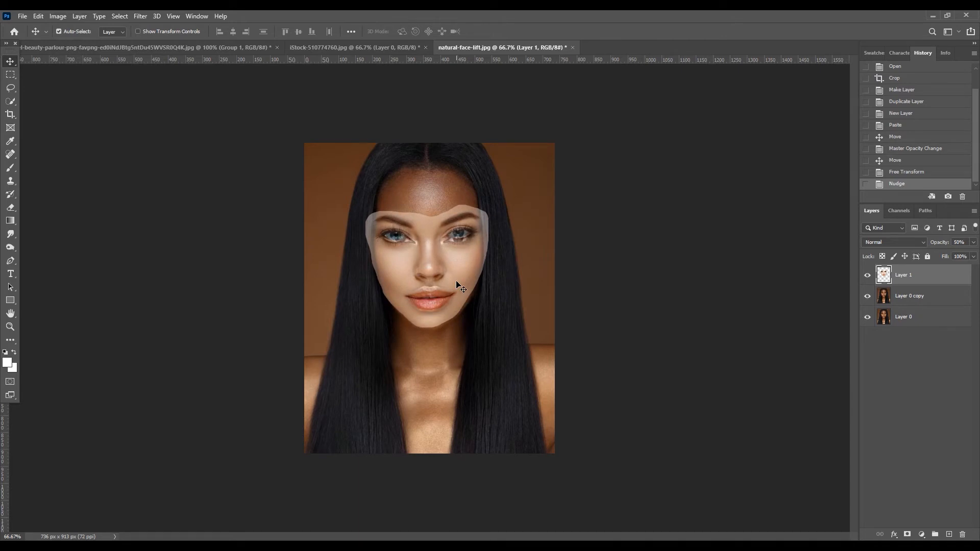
key(Right)
key(Right)
key(Right)
key(Right)
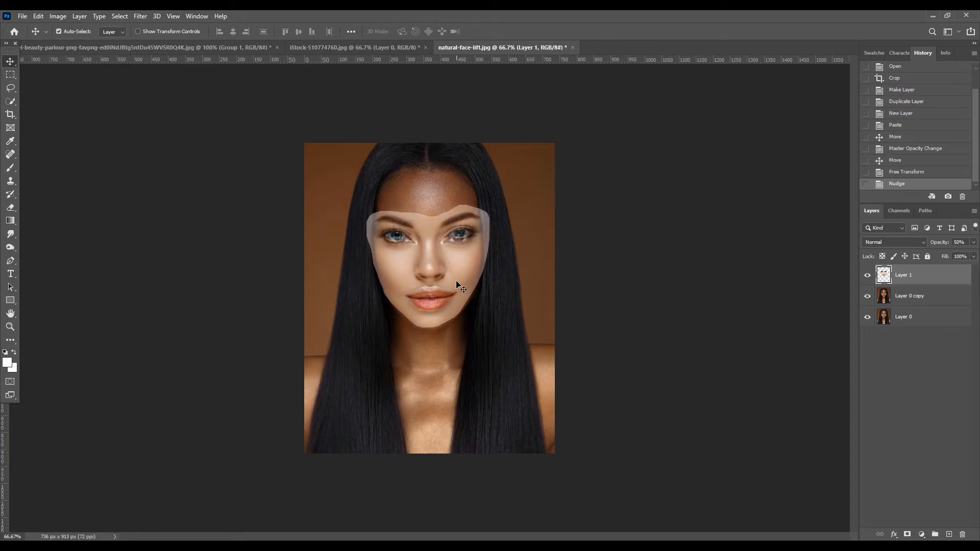
Step: Free Transform the pasted face to about 97.2% width and 99.7% height, rotate it 2.40° and nudge it into alignment
key(ctrl+t)
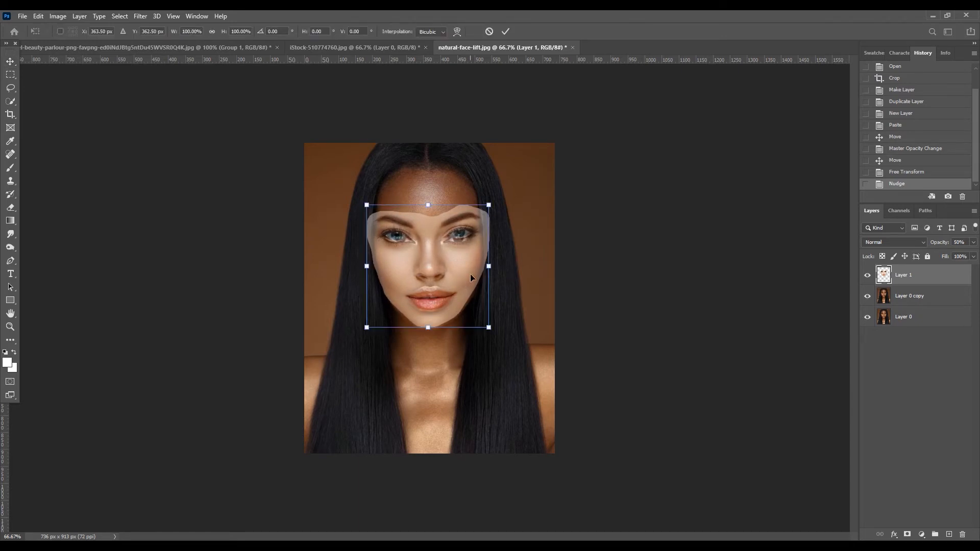
drag(490, 267, 486, 267)
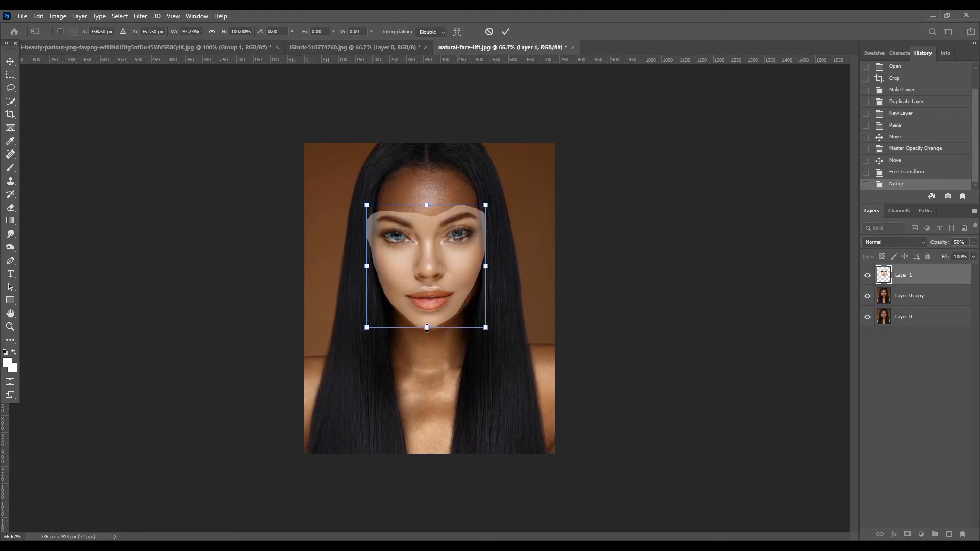
drag(427, 328, 426, 328)
drag(501, 202, 496, 208)
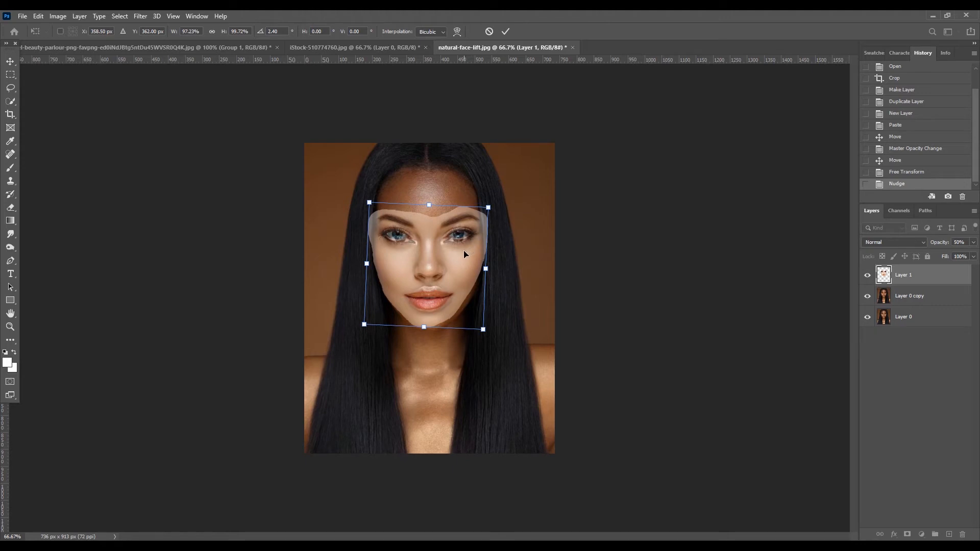
drag(464, 251, 462, 251)
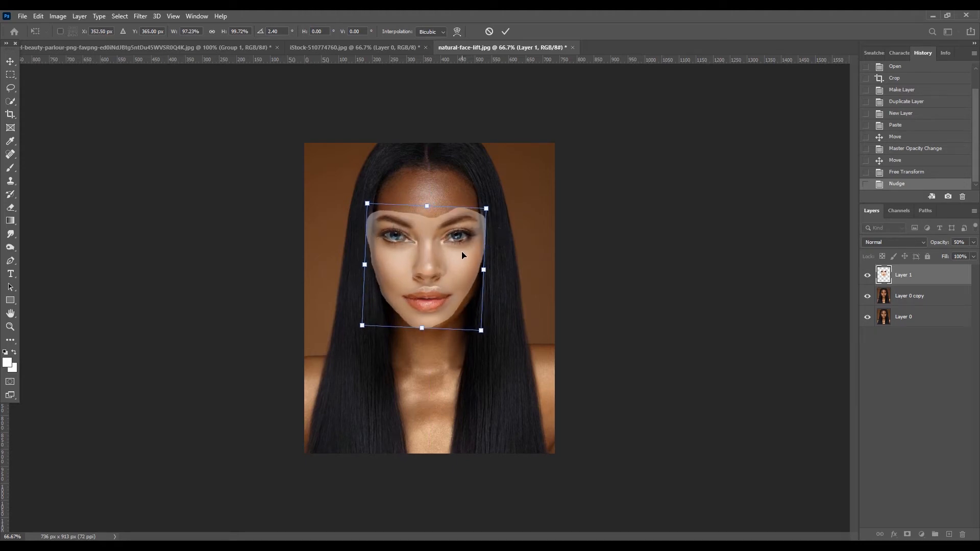
key(Right)
key(Right)
key(Right)
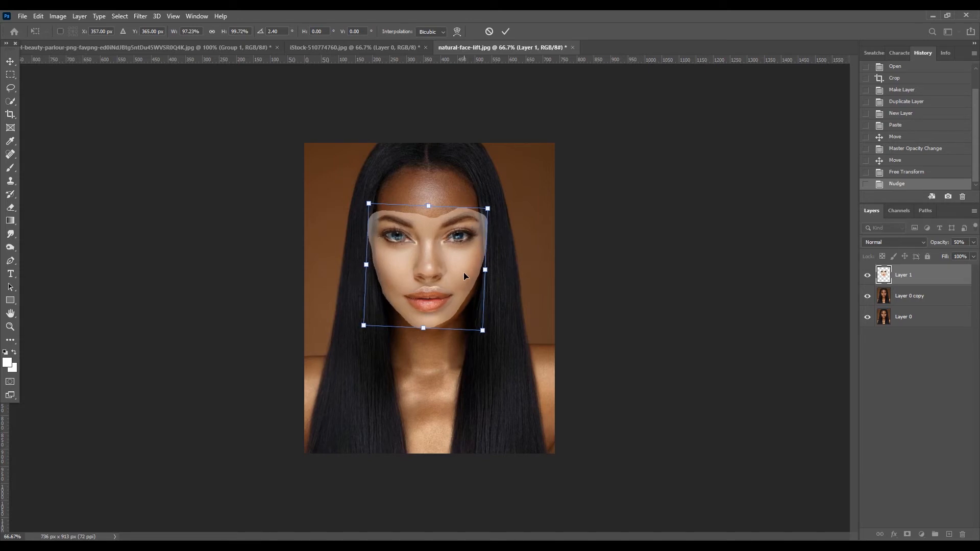
key(Up)
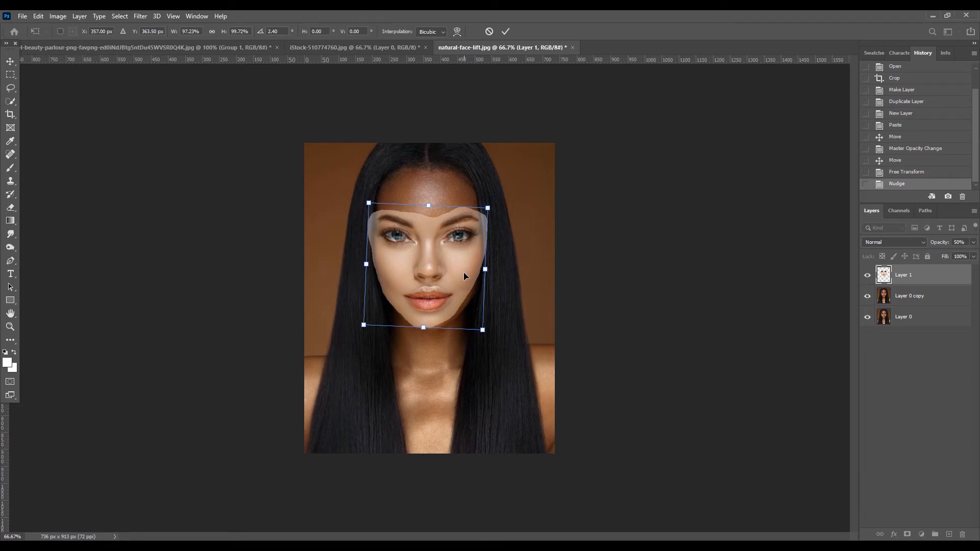
click(10, 61)
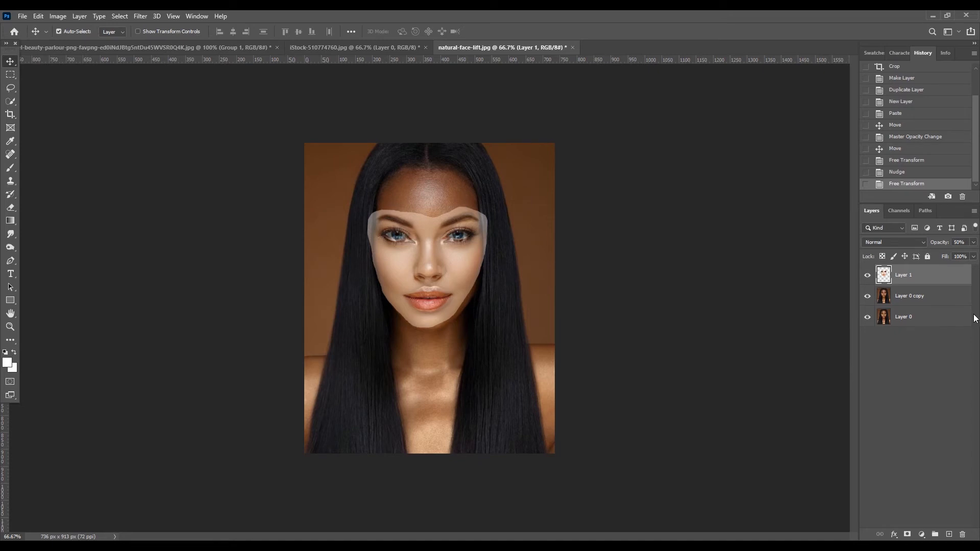
Step: Restore the pasted face layer's opacity to 100%
click(958, 244)
text(100)
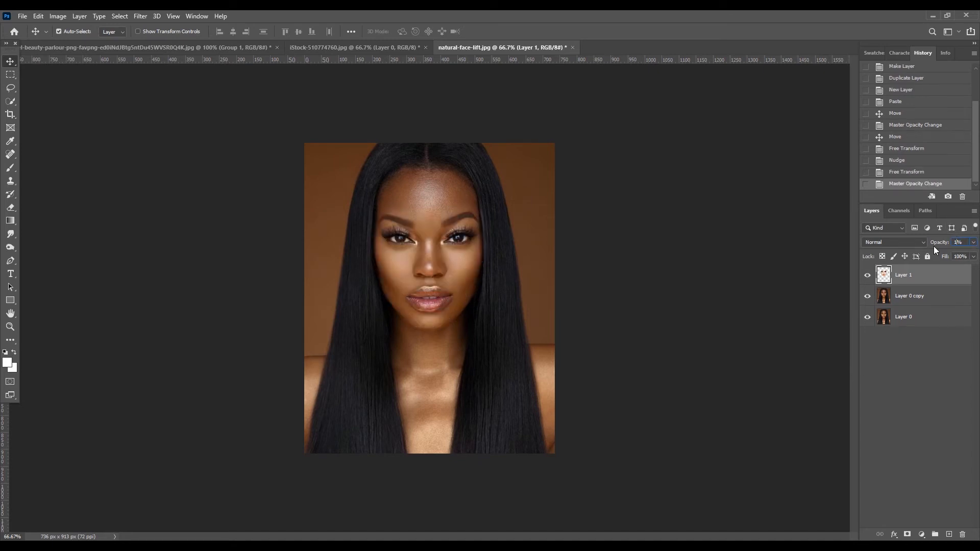
key(Return)
Step: Rename Layer 1 as Face and Layer 0 copy as Black women body
double_click(904, 275)
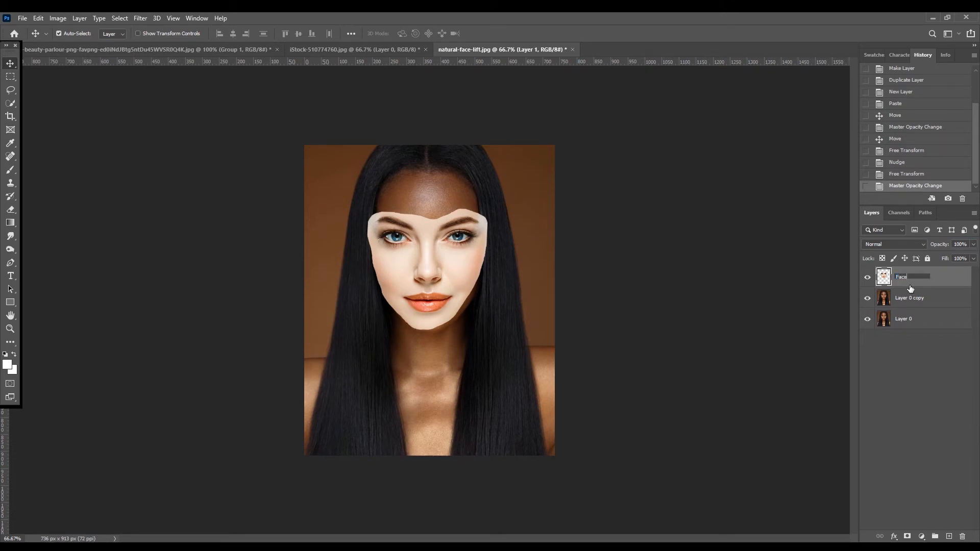
double_click(922, 298)
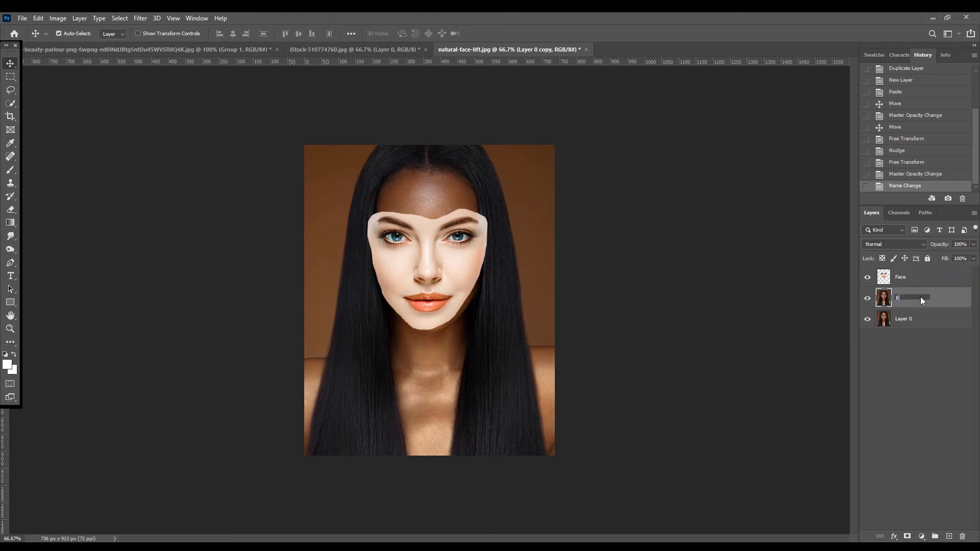
text(Black woman body)
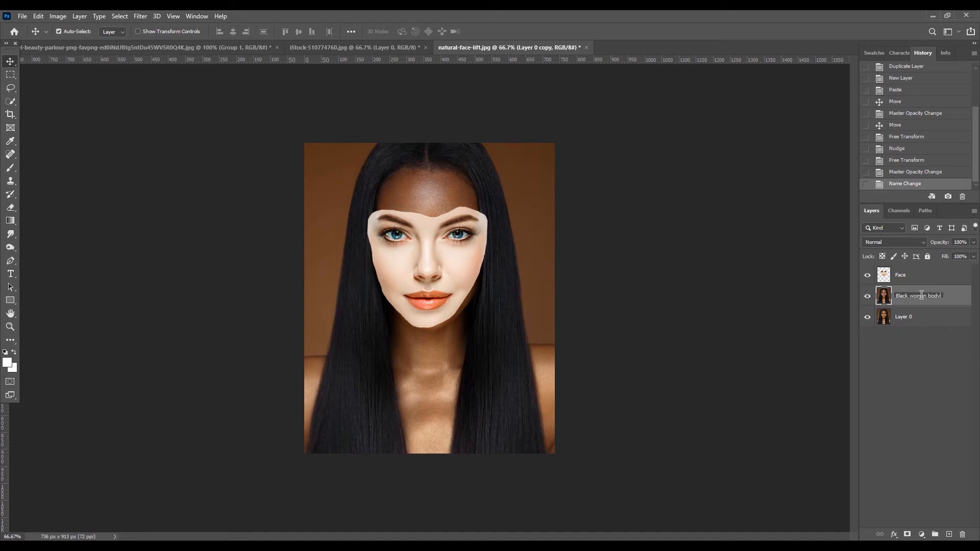
key(Return)
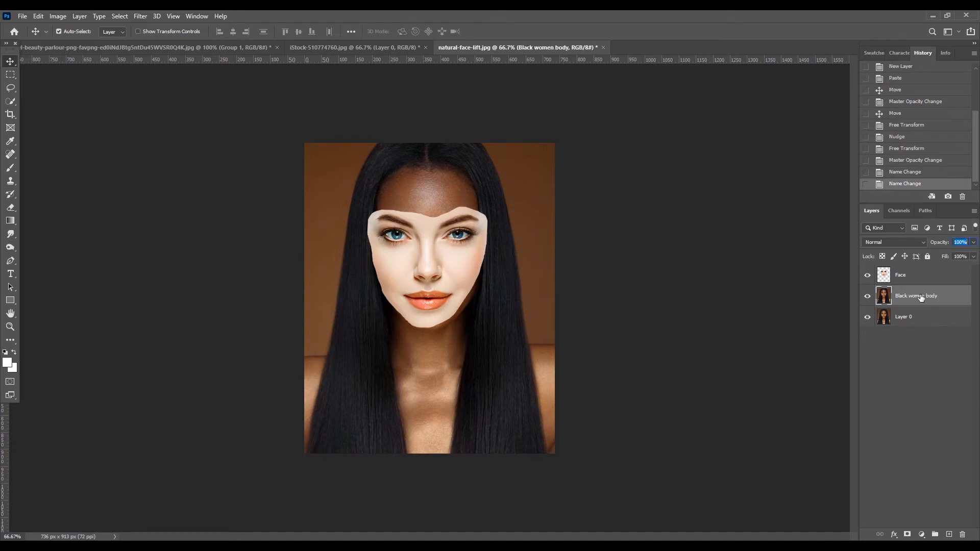
Step: Compare the pasted face with the model's original face by repeatedly hiding and showing the Face layer
click(868, 277)
click(868, 276)
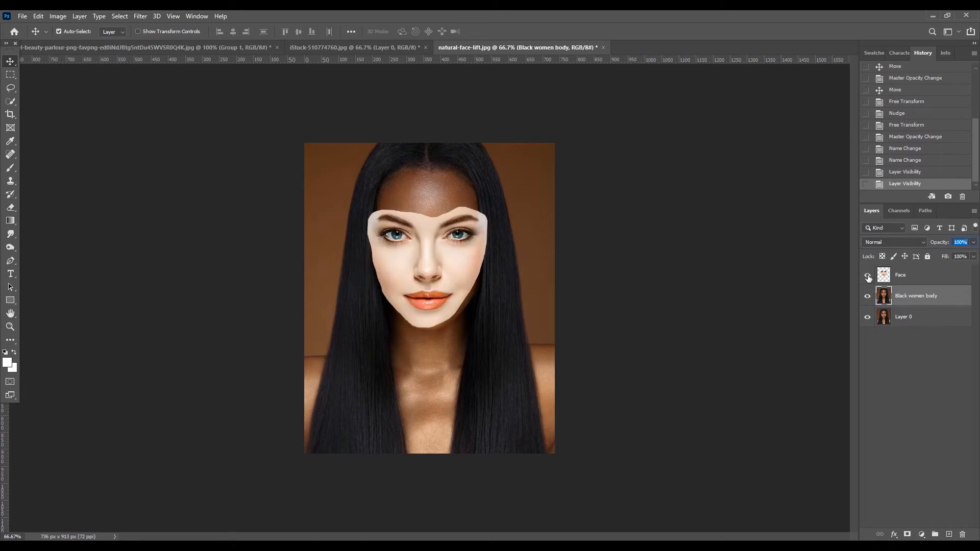
click(868, 276)
click(868, 276)
click(869, 276)
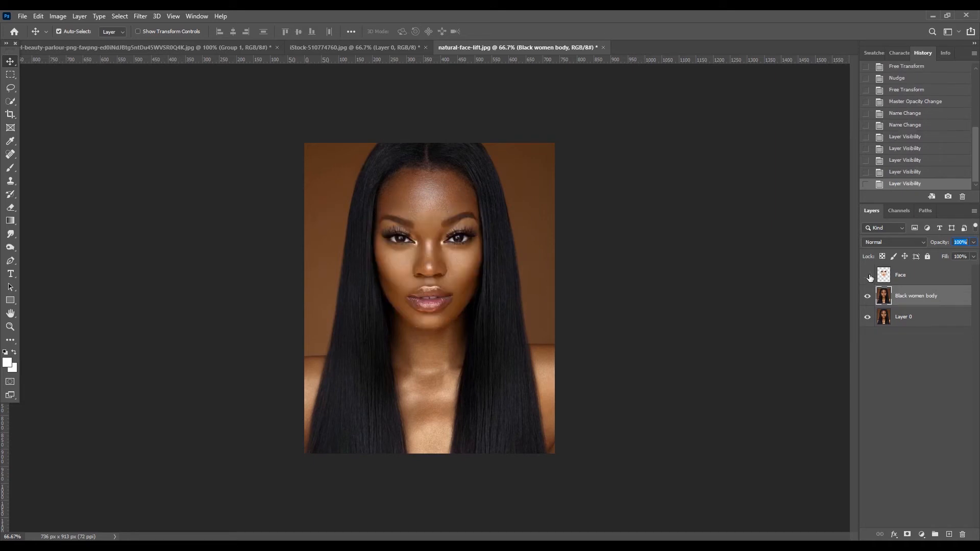
click(868, 277)
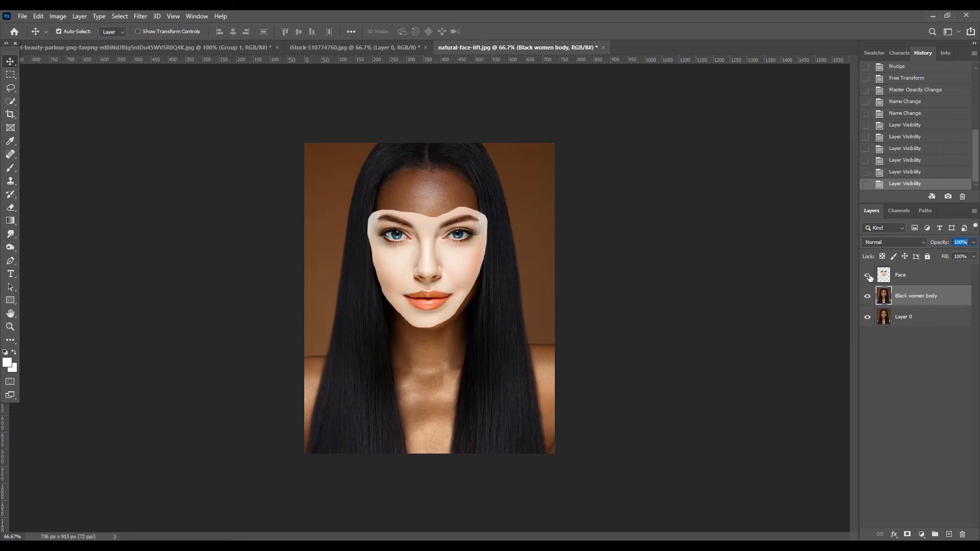
Step: Select the Face layer and set up the Eraser tool with a brush size of 30
click(915, 279)
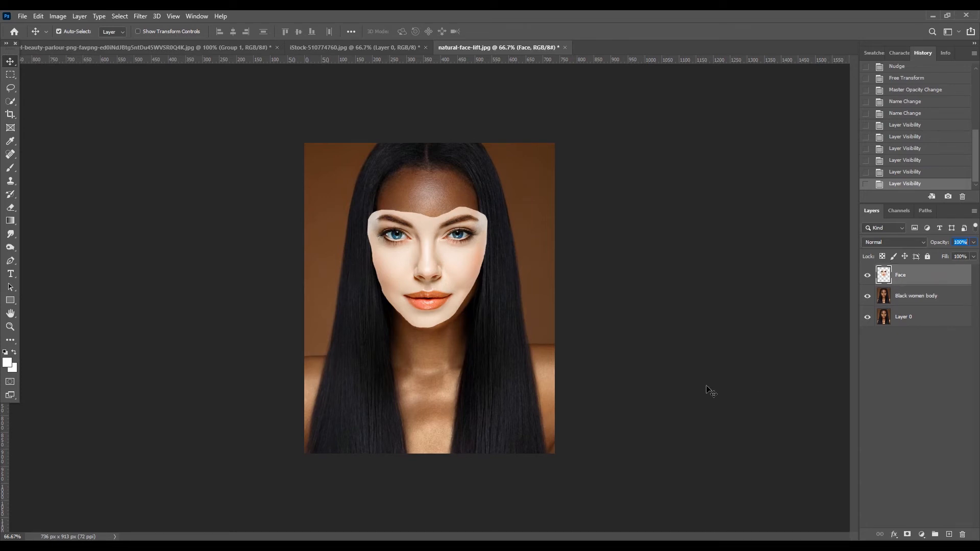
ctrl+click(516, 230)
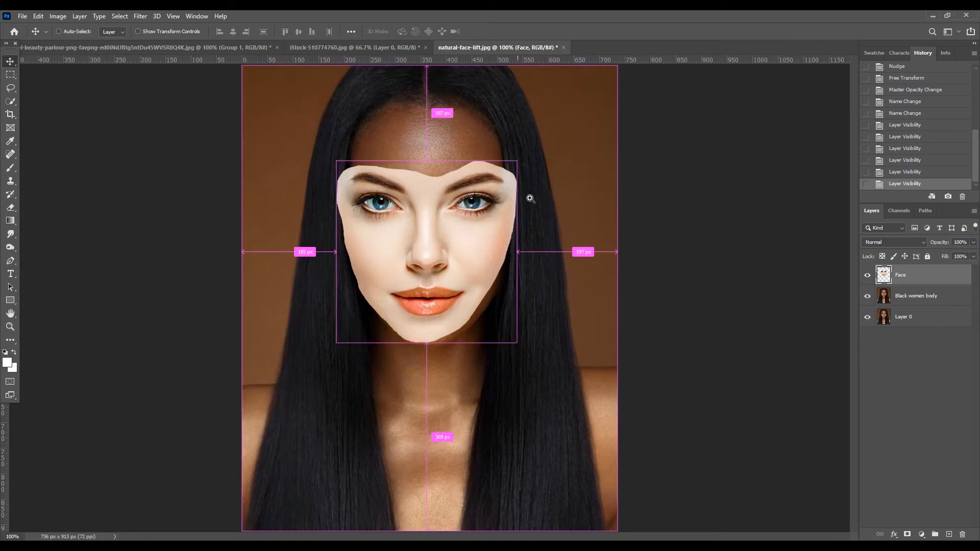
ctrl+click(530, 179)
ctrl+click(530, 179)
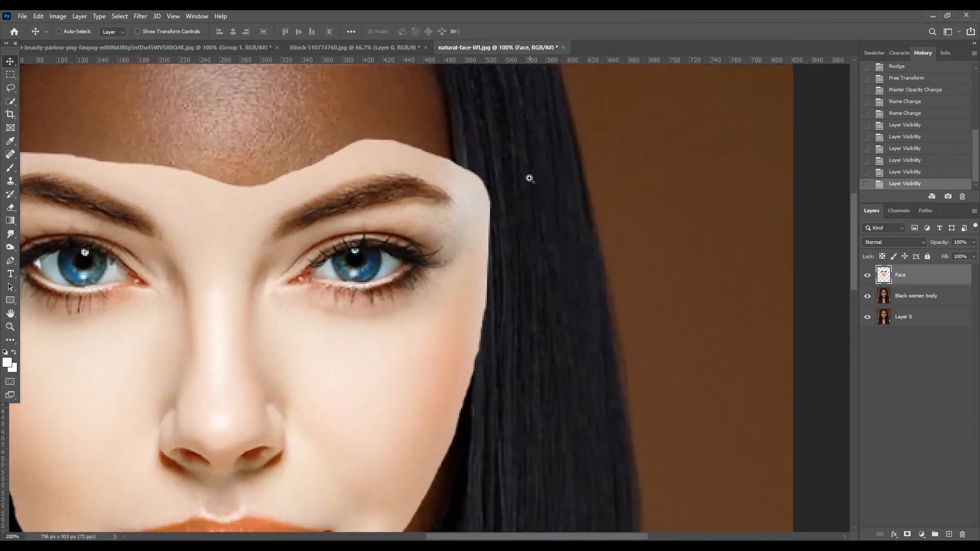
ctrl+alt+click(474, 230)
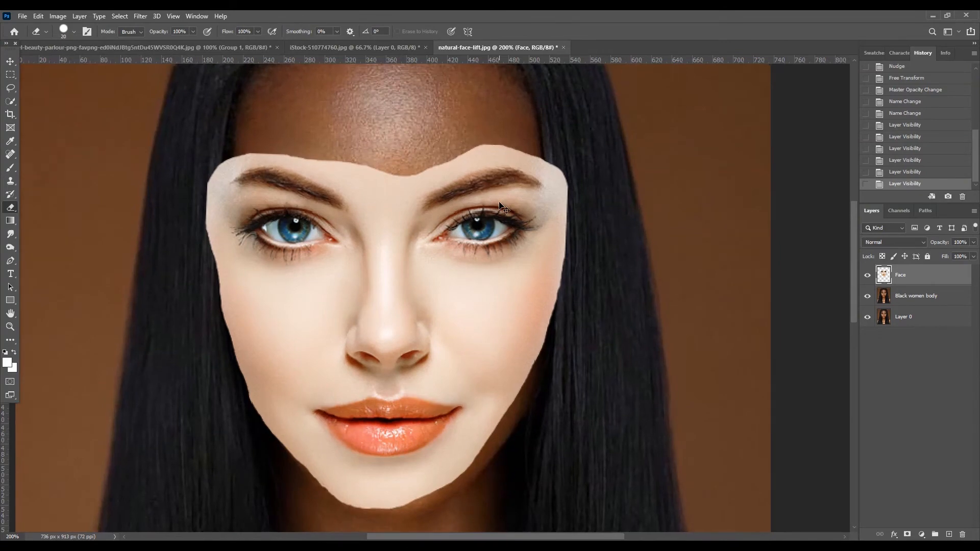
key(ctrl+plus)
key(ctrl+minus)
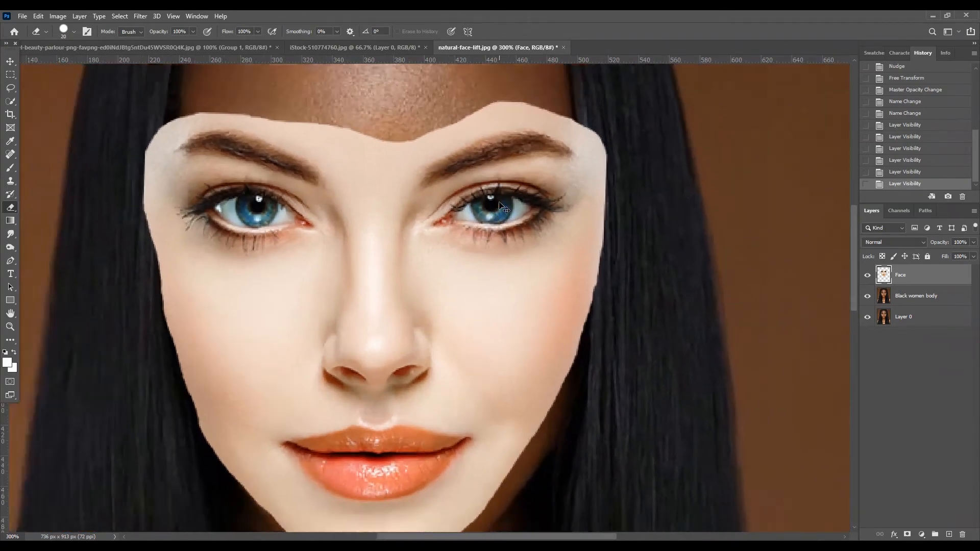
key(ctrl+minus)
key(ctrl+plus)
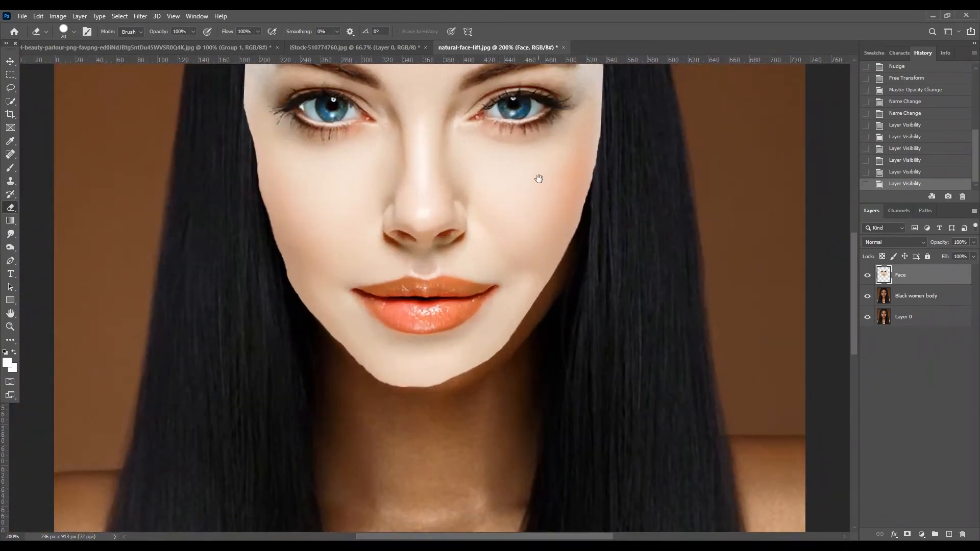
drag(539, 179, 529, 324)
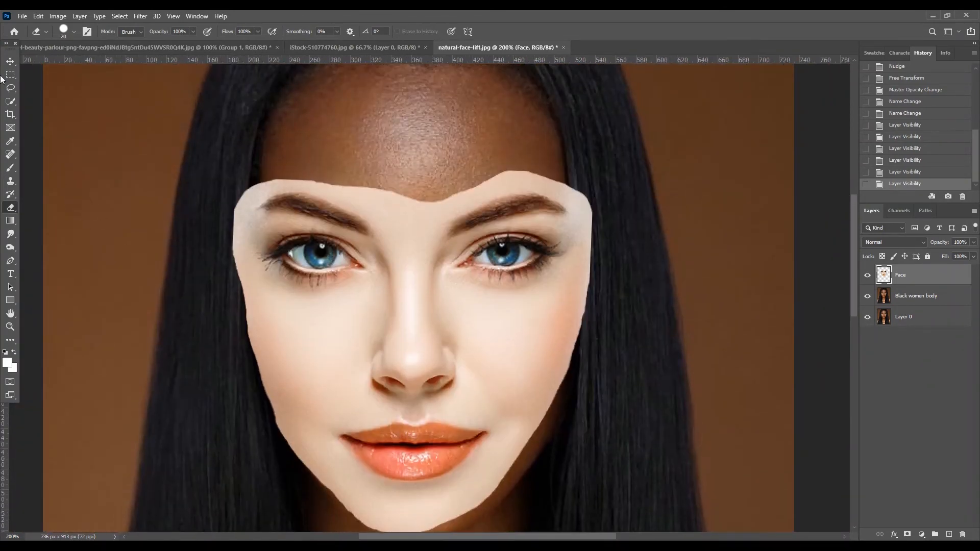
right_click(10, 207)
click(45, 207)
right_click(12, 209)
click(51, 210)
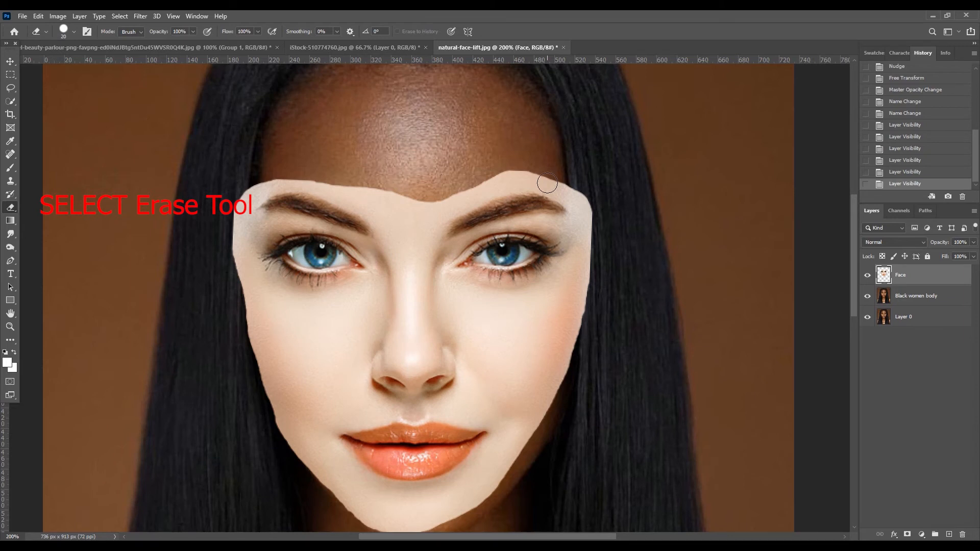
key(bracketright)
key(bracketright)
key(bracketright)
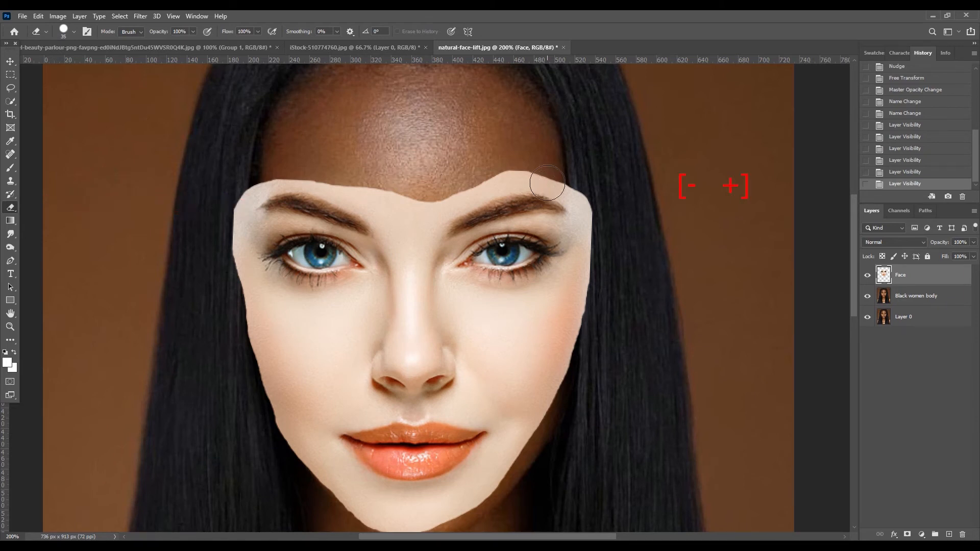
key(bracketleft)
Step: Erase the pasted face's excess along its right temple and cheek, undoing the first pass before redoing it
mouse_move(500, 166)
mouse_down()
mouse_move(555, 164)
mouse_move(587, 188)
mouse_move(594, 278)
mouse_move(582, 365)
mouse_move(593, 300)
mouse_move(583, 194)
mouse_move(562, 174)
mouse_move(475, 169)
mouse_up()
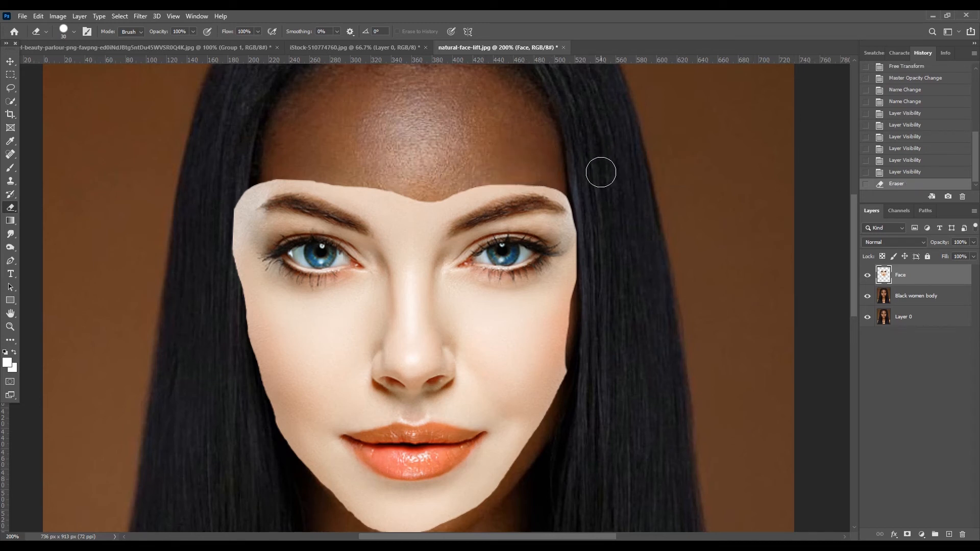
key(ctrl+z)
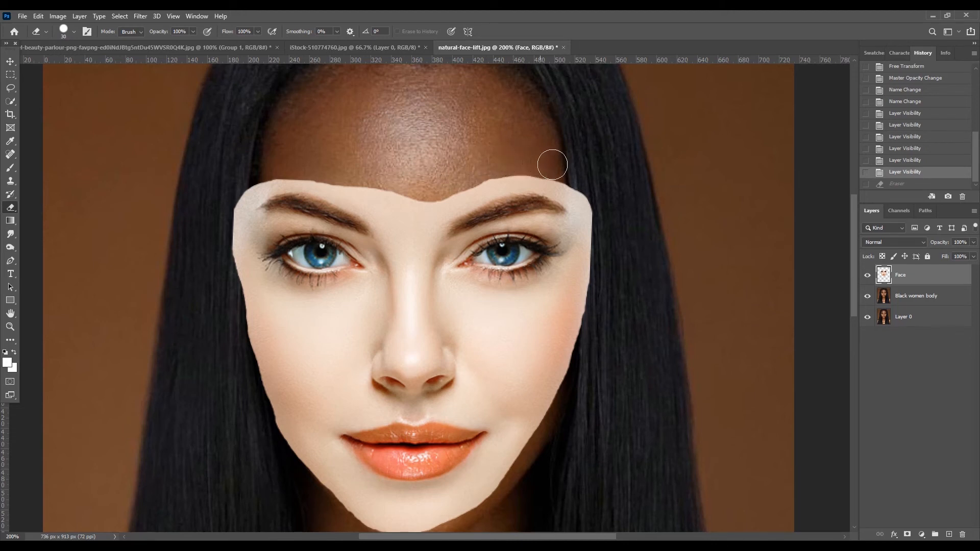
mouse_move(578, 178)
mouse_down()
mouse_move(591, 208)
mouse_move(589, 362)
mouse_up()
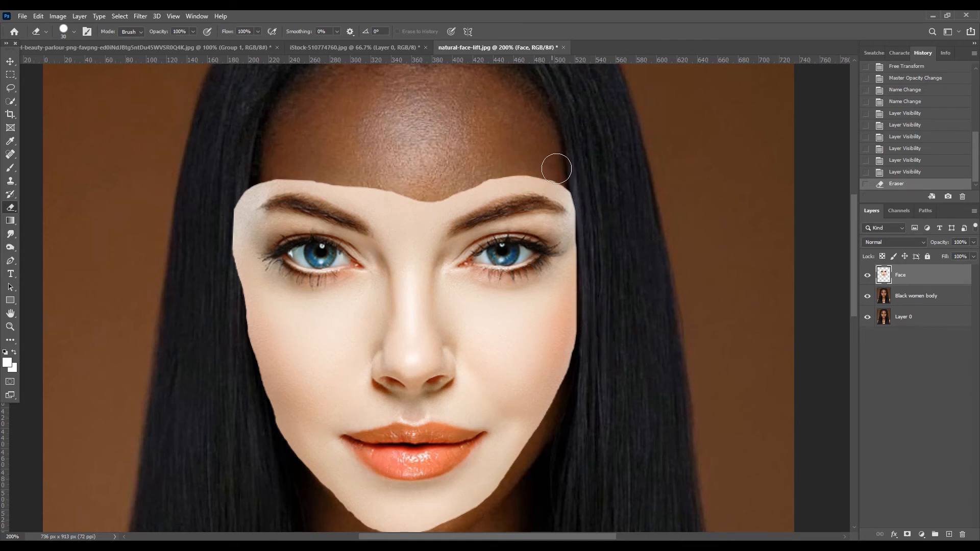
mouse_move(556, 167)
mouse_down()
mouse_move(587, 209)
mouse_move(593, 324)
mouse_move(590, 355)
mouse_move(581, 187)
mouse_move(588, 330)
mouse_move(564, 426)
mouse_move(575, 452)
mouse_up()
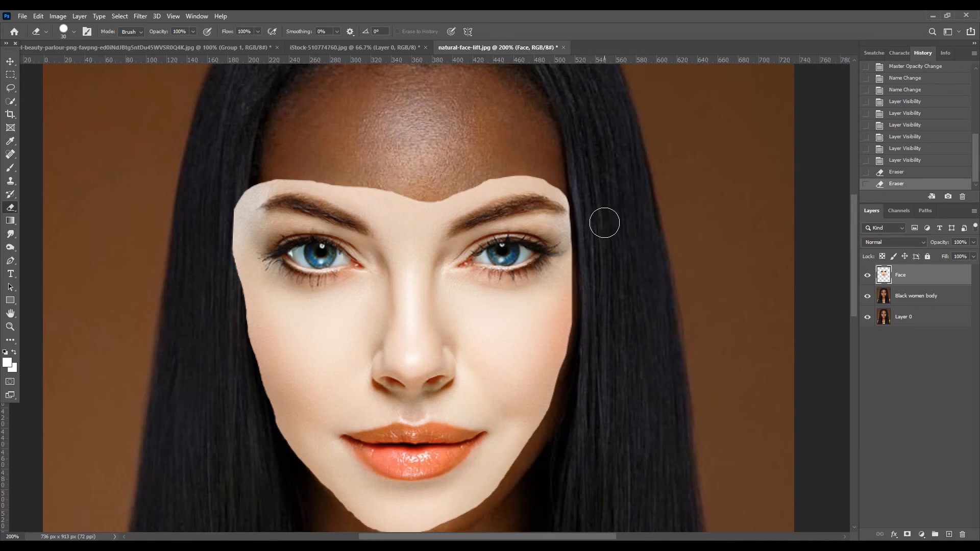
Step: Refine the pasted face's upper right corner with small eraser dabs around the outer end of the eyebrow and temple
click(609, 219)
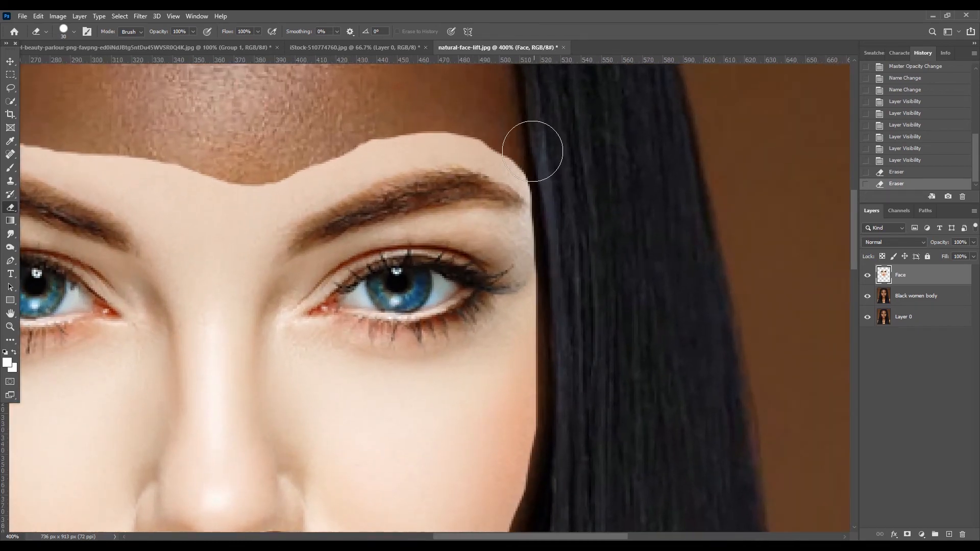
click(530, 141)
click(539, 152)
click(543, 159)
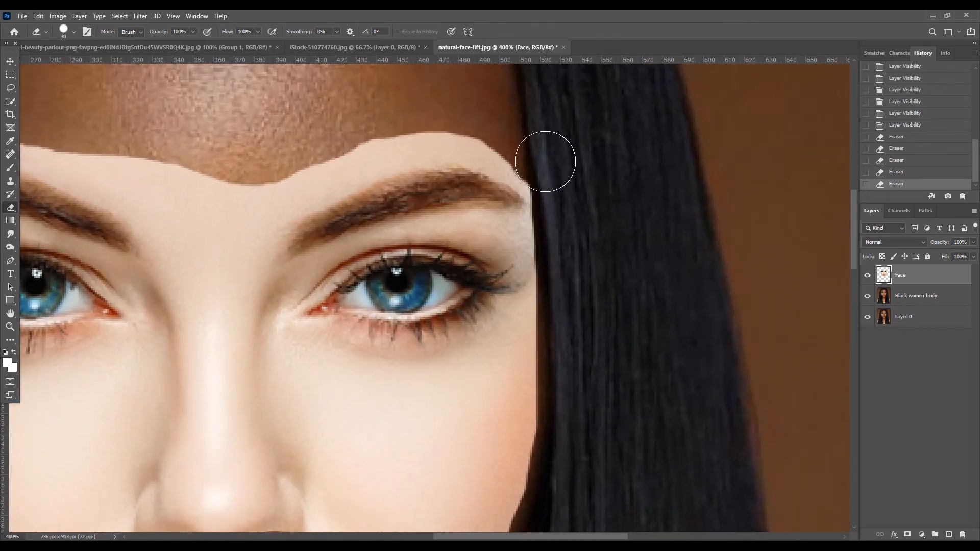
click(548, 165)
click(553, 176)
click(556, 182)
click(557, 188)
click(560, 195)
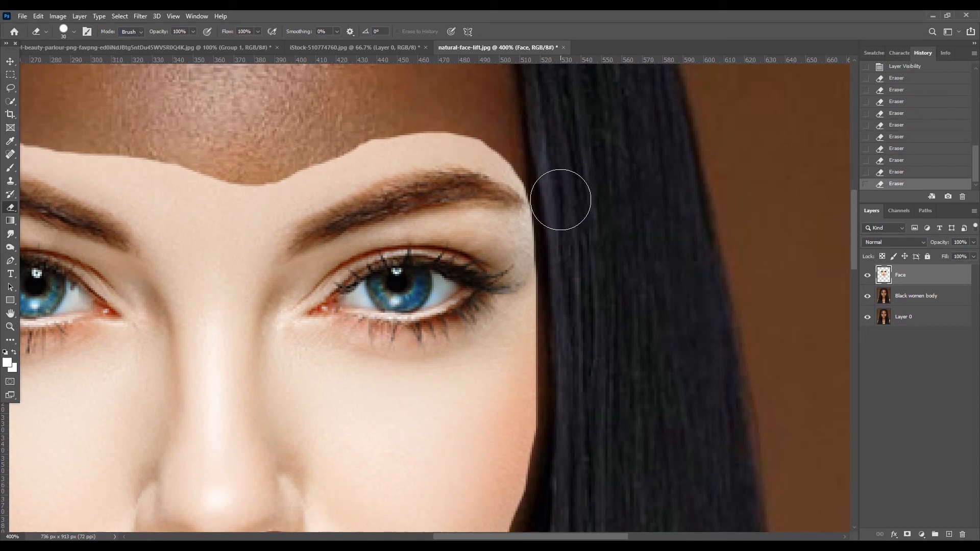
click(545, 162)
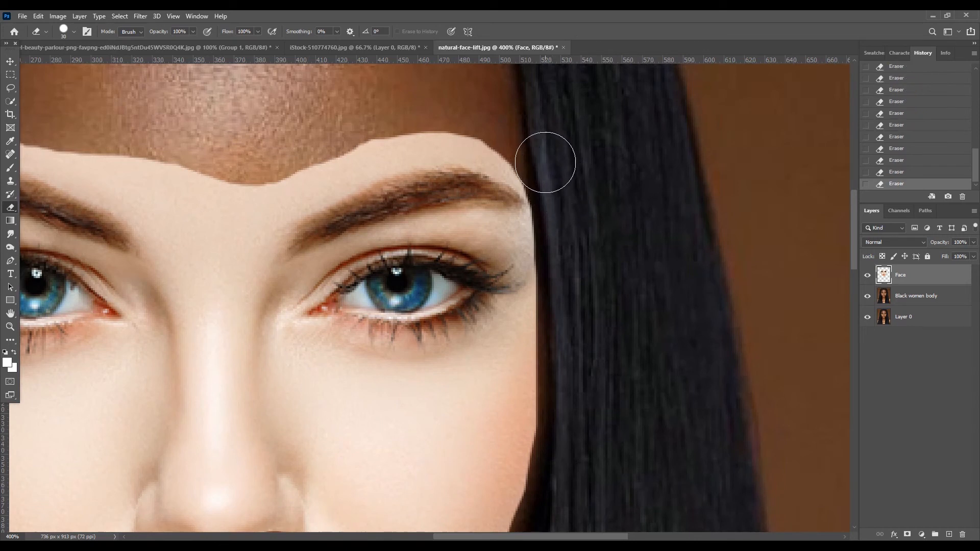
click(540, 158)
click(529, 139)
click(513, 129)
mouse_move(490, 116)
mouse_down()
mouse_move(547, 169)
mouse_move(564, 252)
mouse_up()
Step: Erase the pasted face's excess along its left temple, overlapping the hair, and above the left eyebrow
drag(513, 310, 848, 292)
mouse_move(250, 161)
mouse_down()
mouse_move(241, 125)
mouse_move(311, 99)
mouse_move(256, 114)
mouse_move(232, 159)
mouse_move(228, 286)
mouse_move(252, 455)
mouse_move(248, 499)
mouse_up()
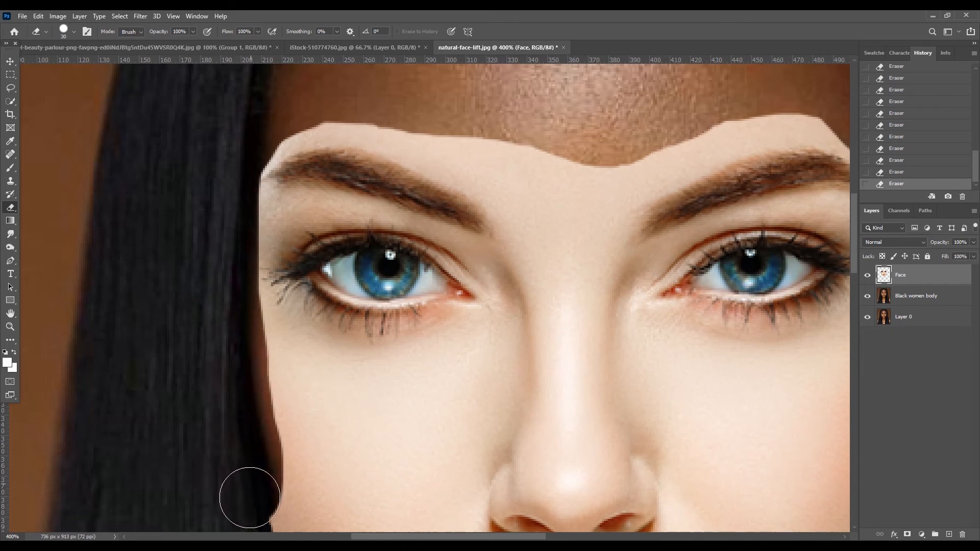
drag(232, 173, 234, 164)
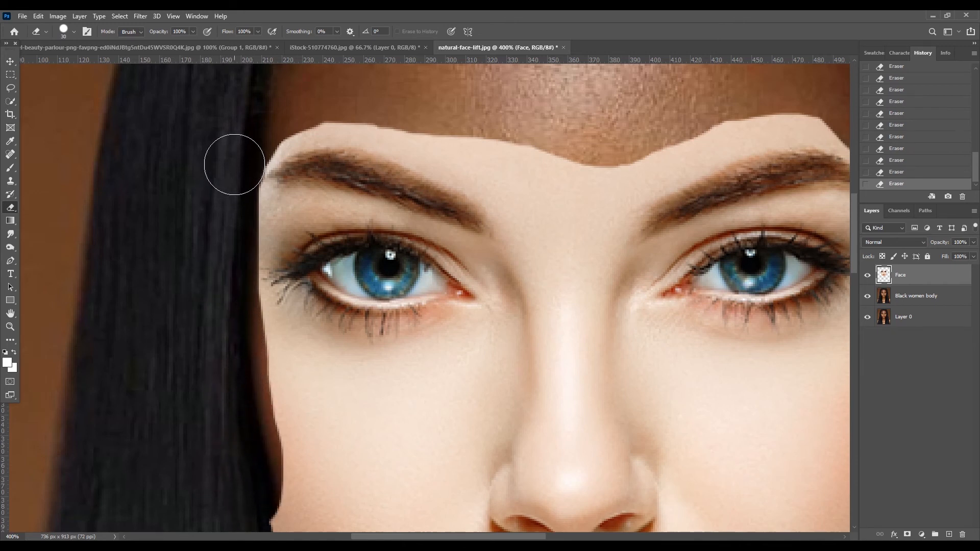
mouse_move(253, 132)
mouse_down()
mouse_move(315, 103)
mouse_move(509, 106)
mouse_move(280, 143)
mouse_move(246, 161)
mouse_move(233, 178)
mouse_move(230, 313)
mouse_move(236, 176)
mouse_move(255, 136)
mouse_move(374, 100)
mouse_move(469, 106)
mouse_move(433, 104)
mouse_up()
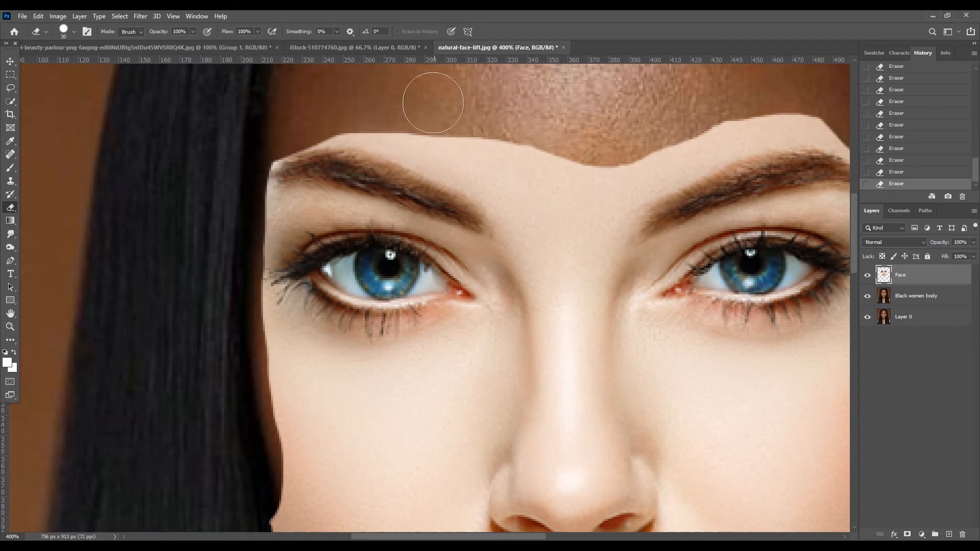
Step: Erase the pasted face's excess along the left cheek, jawline and chin so it sits inside the model's face outline
scroll(451, 153, down, 3)
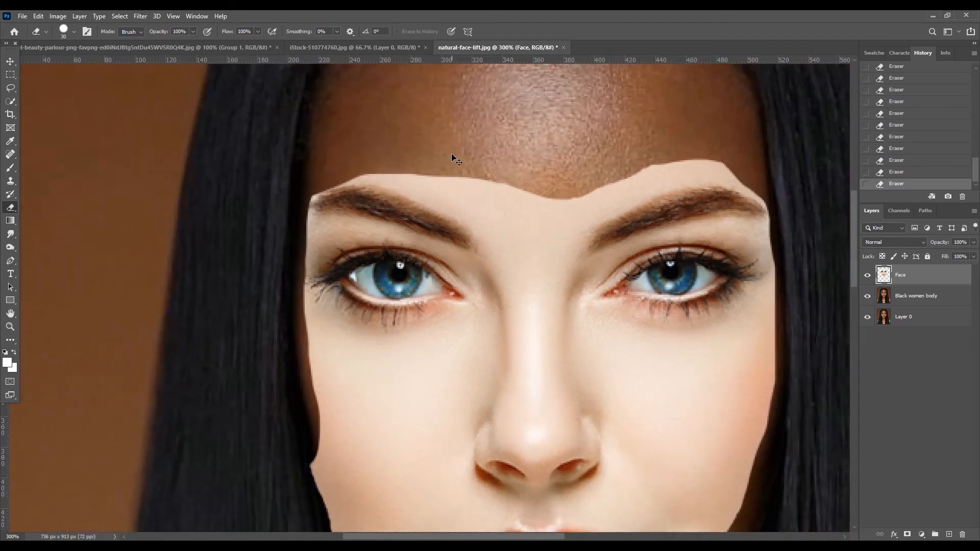
scroll(451, 156, down, 2)
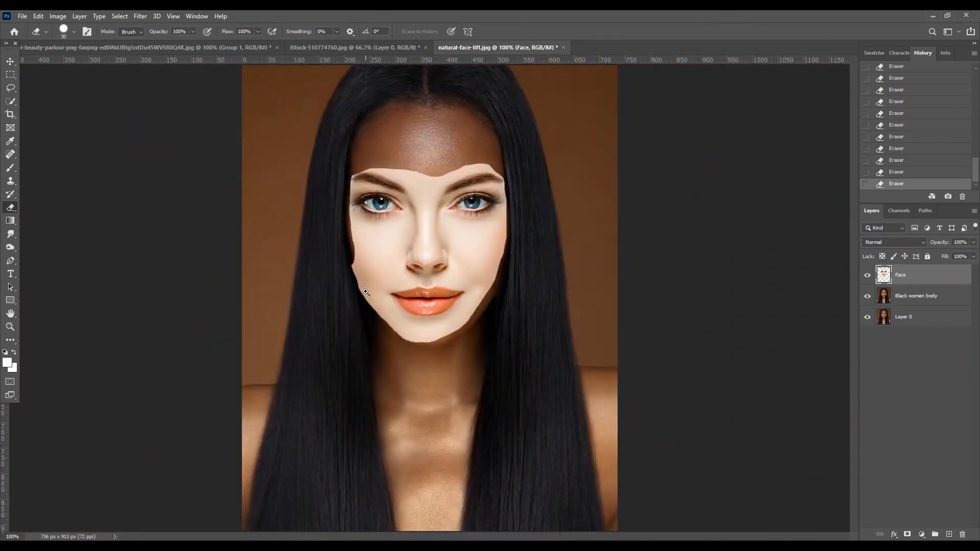
scroll(366, 292, up, 2)
mouse_move(341, 306)
mouse_down()
mouse_move(305, 129)
mouse_move(348, 293)
mouse_move(416, 393)
mouse_move(475, 421)
mouse_move(563, 437)
mouse_move(621, 431)
mouse_move(693, 384)
mouse_move(733, 336)
mouse_move(680, 382)
mouse_up()
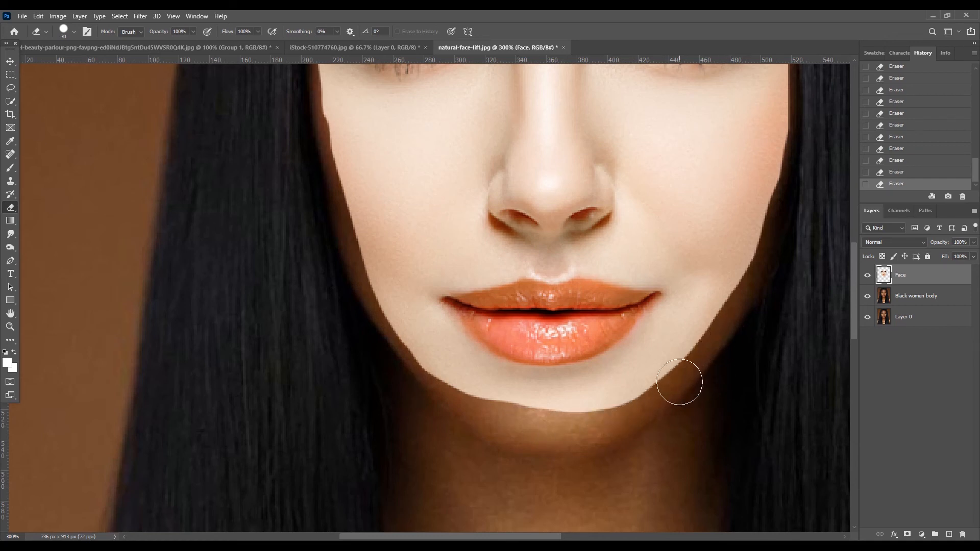
key(ctrl+minus)
key(ctrl+minus)
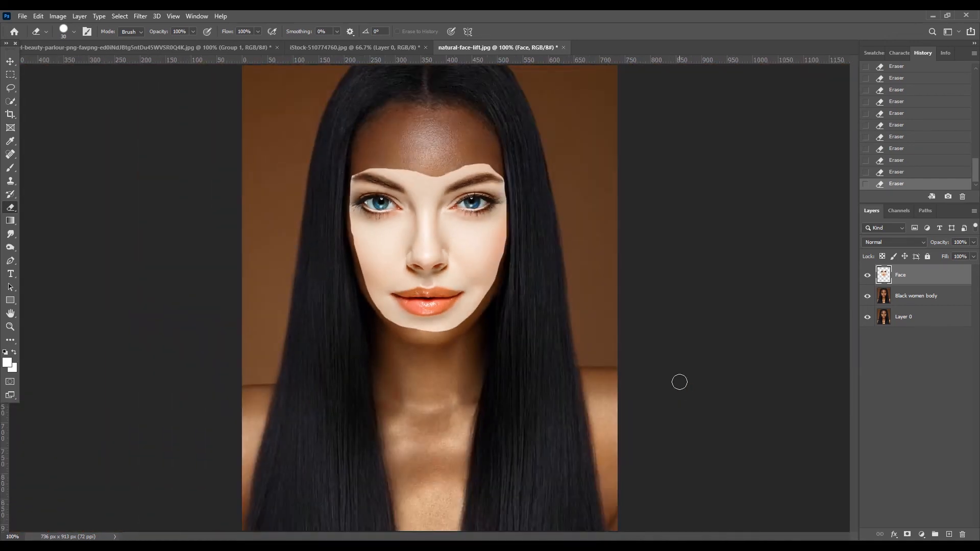
click(9, 62)
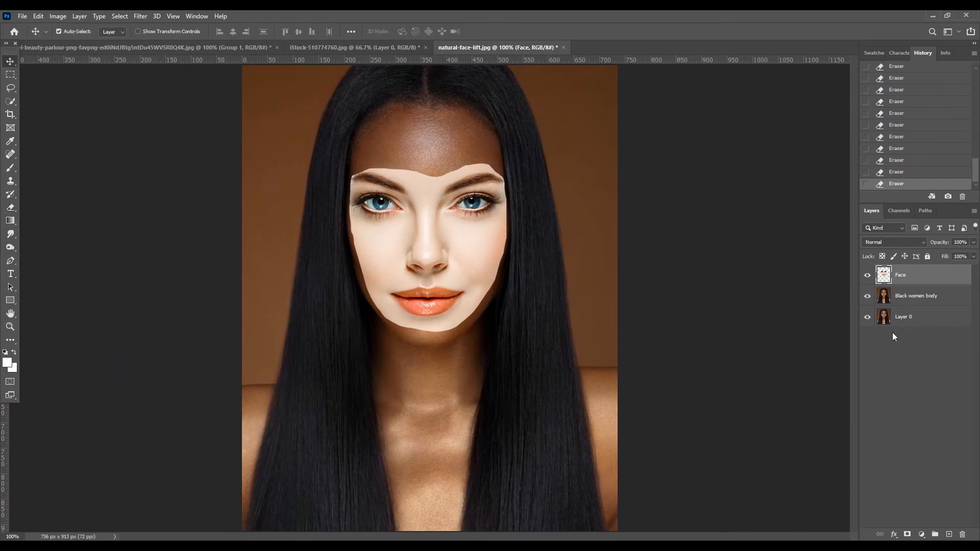
Step: Hide the original Layer 0 and reselect the Face layer
click(867, 275)
click(867, 275)
click(867, 317)
click(914, 327)
click(923, 280)
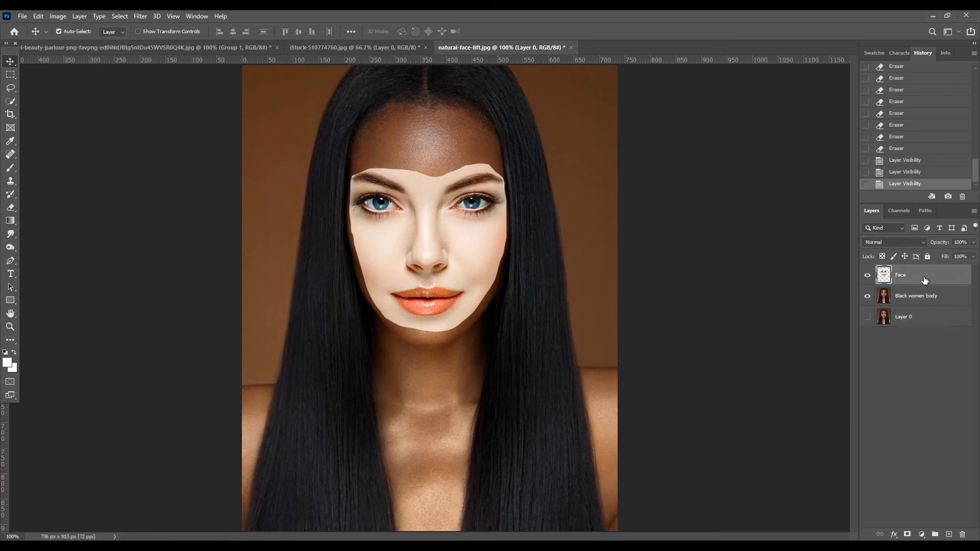
Step: Compare the trimmed face with the model's original face by toggling the Face layer's visibility
click(868, 277)
click(869, 277)
click(869, 277)
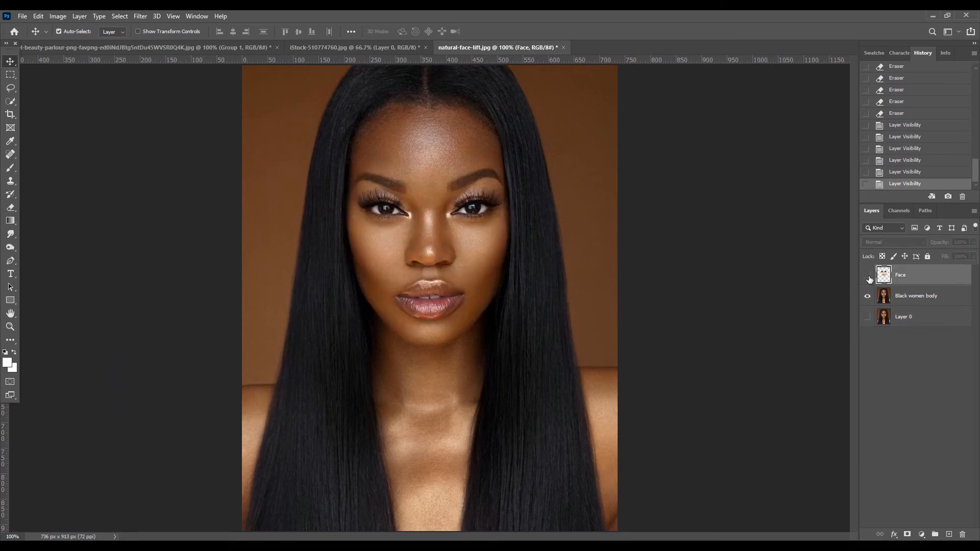
click(869, 277)
click(869, 277)
click(869, 277)
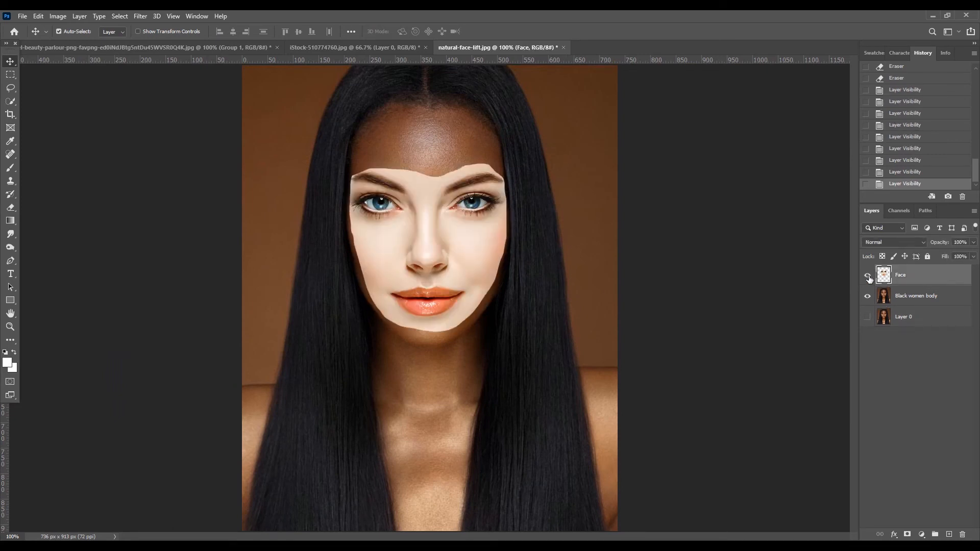
Step: On the Black women body layer, load the Face layer's outline as a selection and contract it by 5 pixels
click(918, 297)
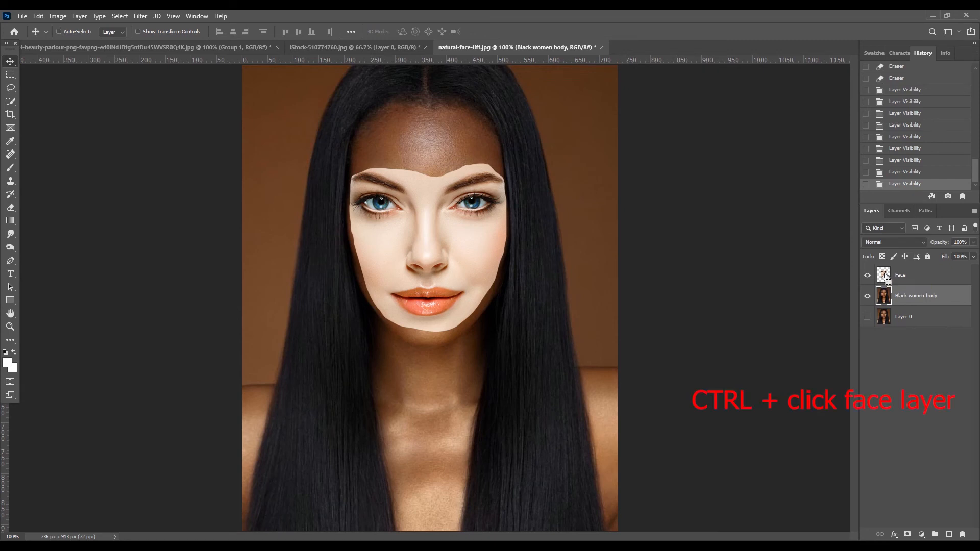
ctrl+click(884, 276)
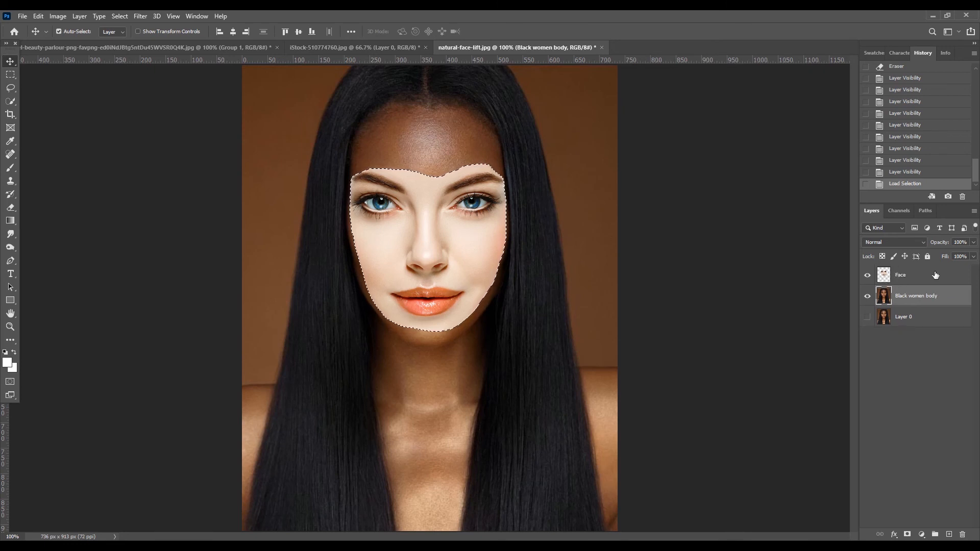
click(126, 17)
mouse_move(133, 160)
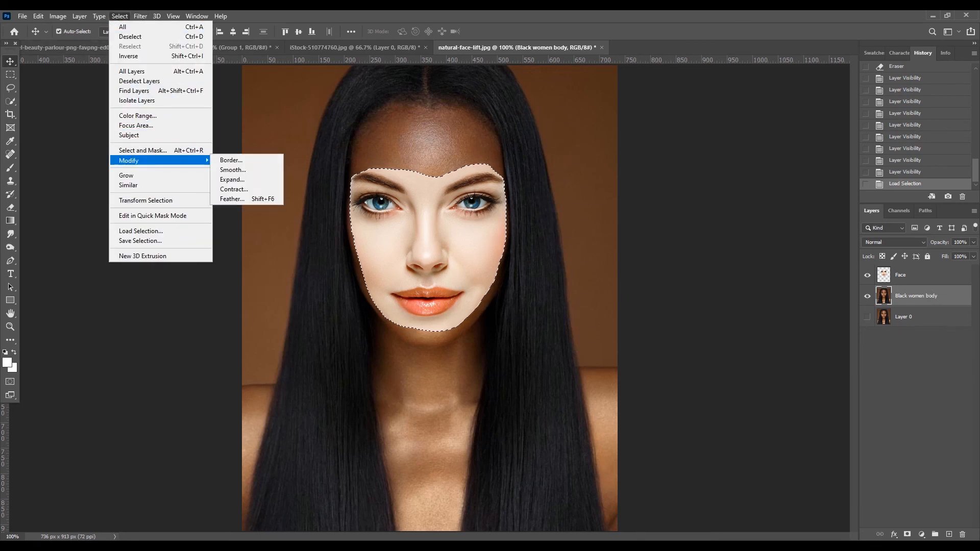
click(234, 189)
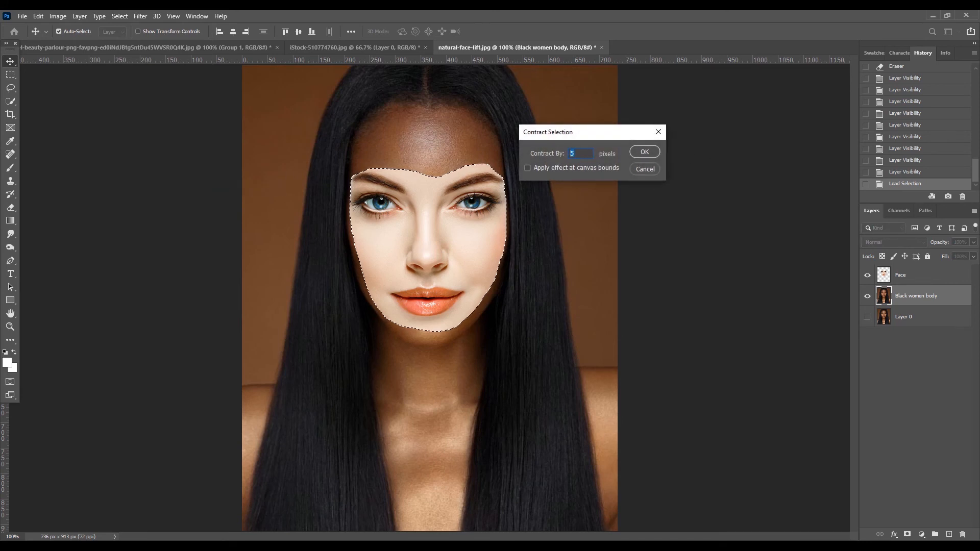
click(642, 152)
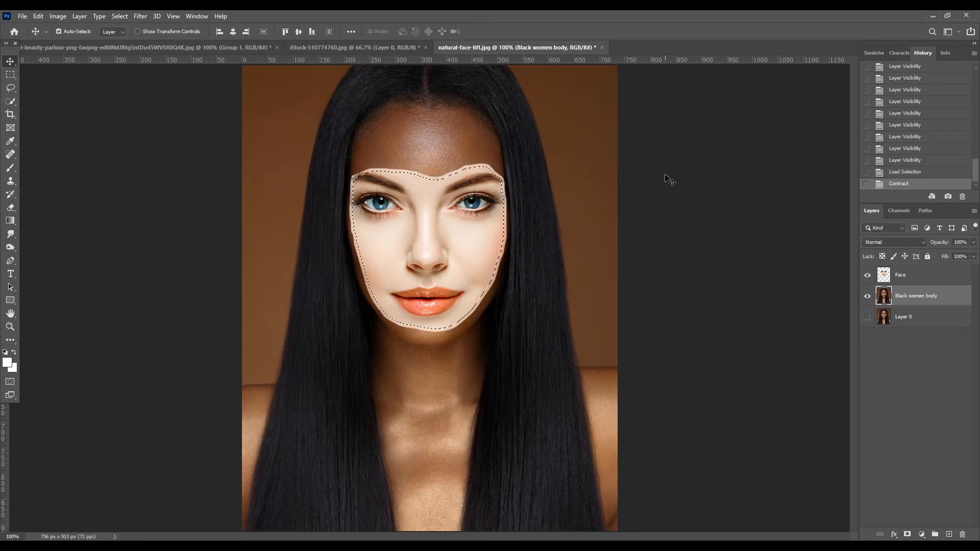
Step: Hide the Face layer and cut the selected face area out of the Black women body layer
click(868, 276)
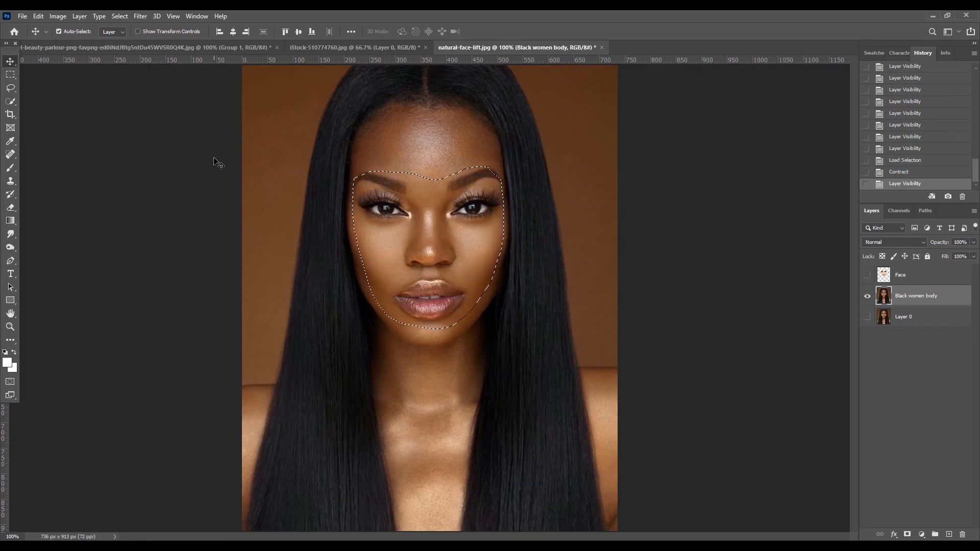
click(39, 16)
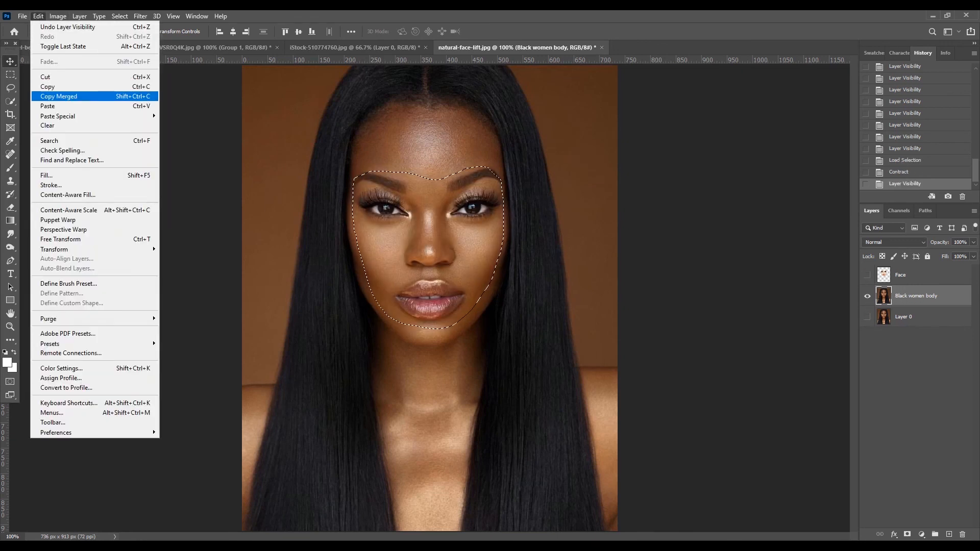
click(48, 78)
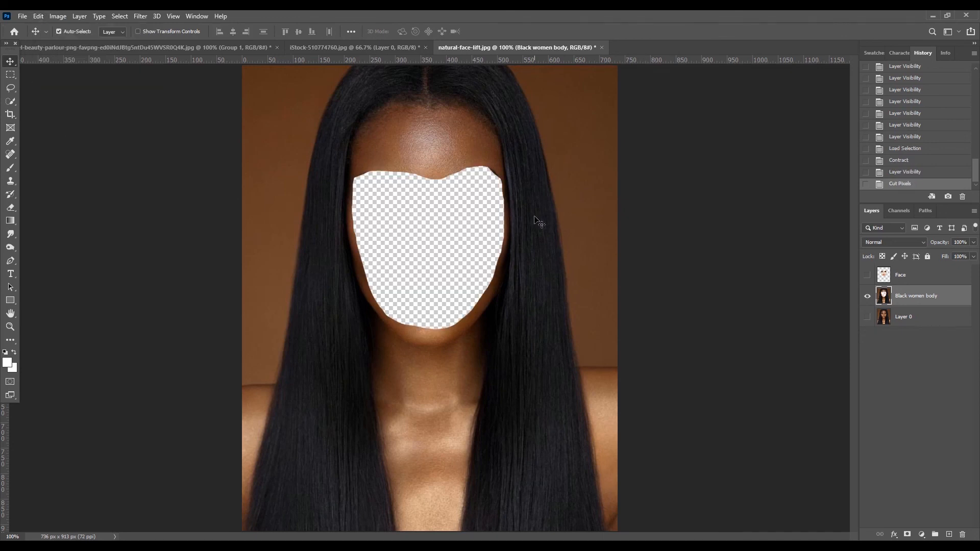
ctrl+click(519, 173)
ctrl+click(519, 174)
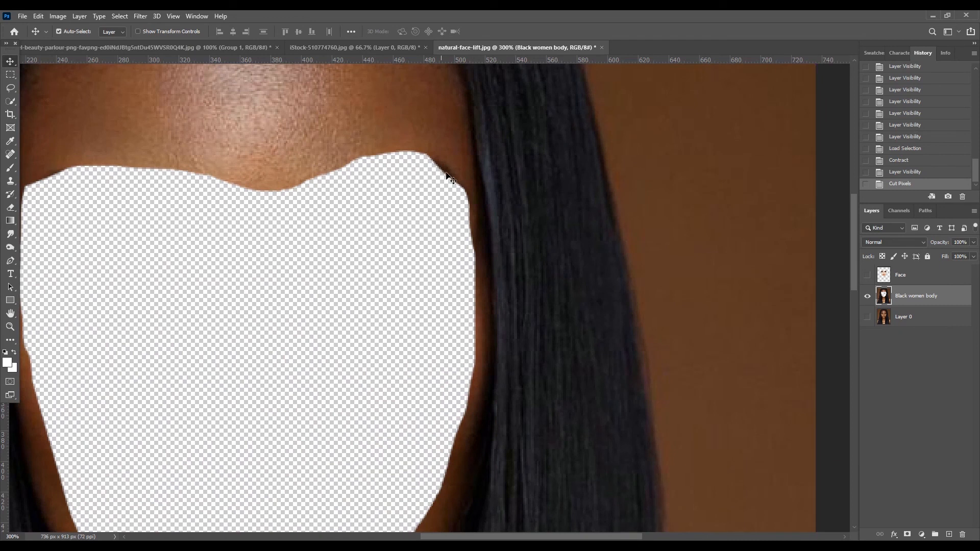
right_click(10, 207)
click(51, 208)
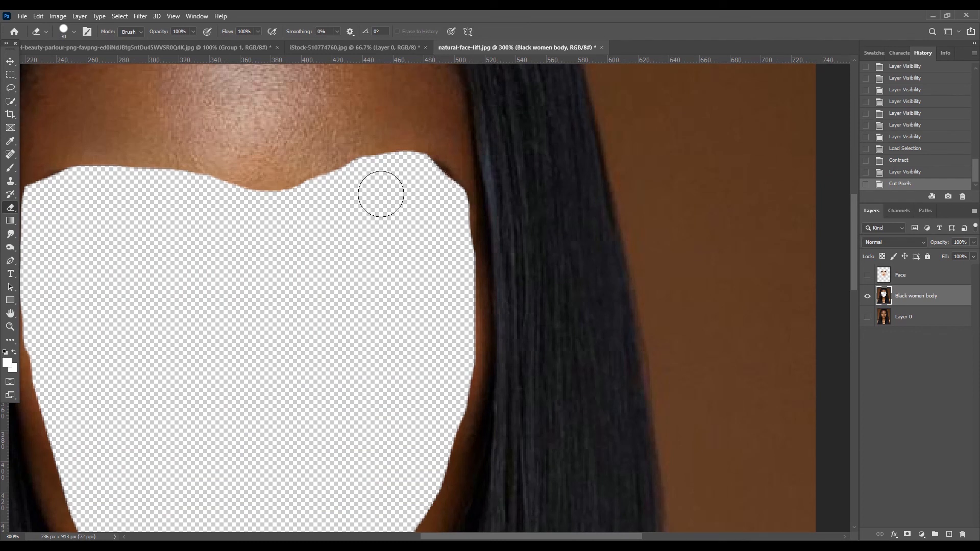
click(10, 61)
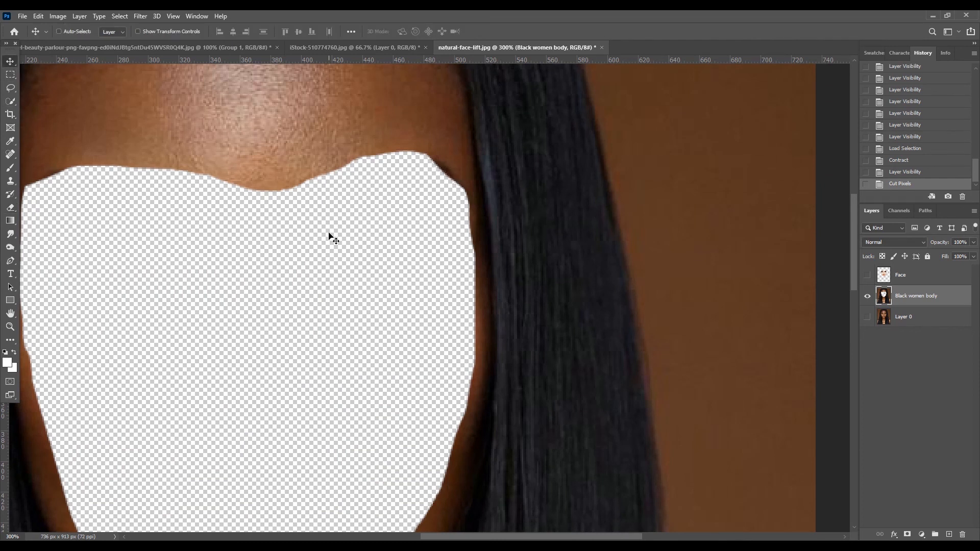
key(ctrl+minus)
key(ctrl+minus)
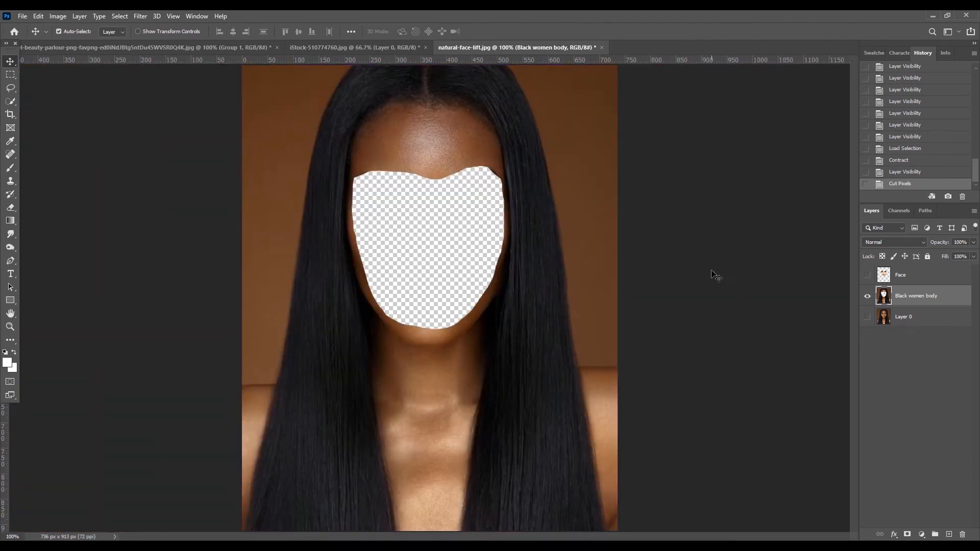
Step: Show the Face layer again over the cut-out in the body layer
click(862, 276)
click(863, 276)
click(863, 276)
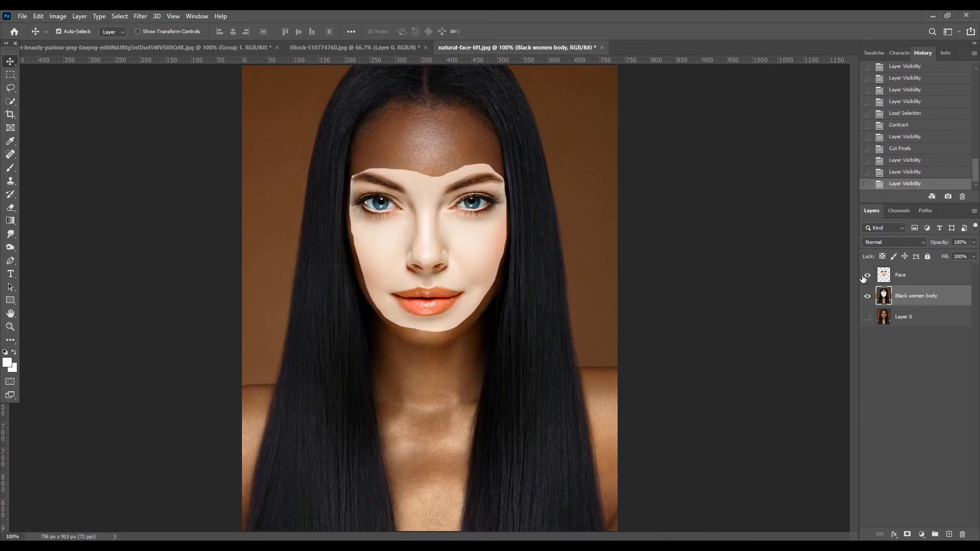
Step: Auto-blend the Face and Black women body layers using Panorama with Seamless Tones and Colors and Content Aware Fill Transparent Areas
click(919, 281)
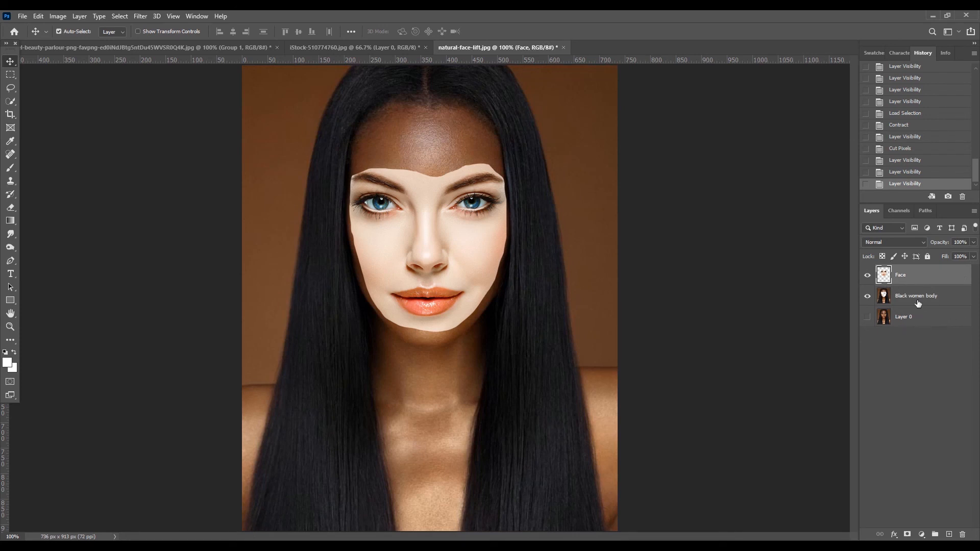
ctrl+click(942, 299)
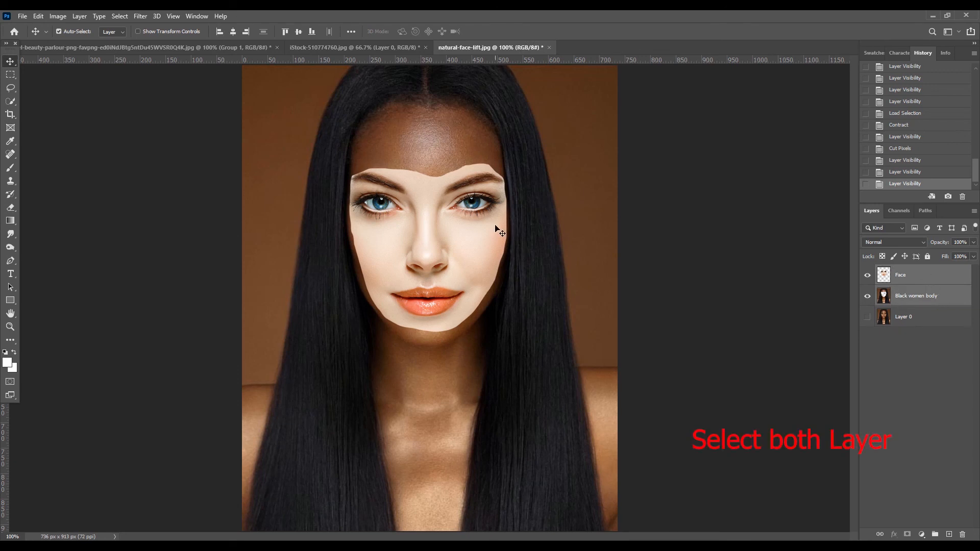
click(39, 17)
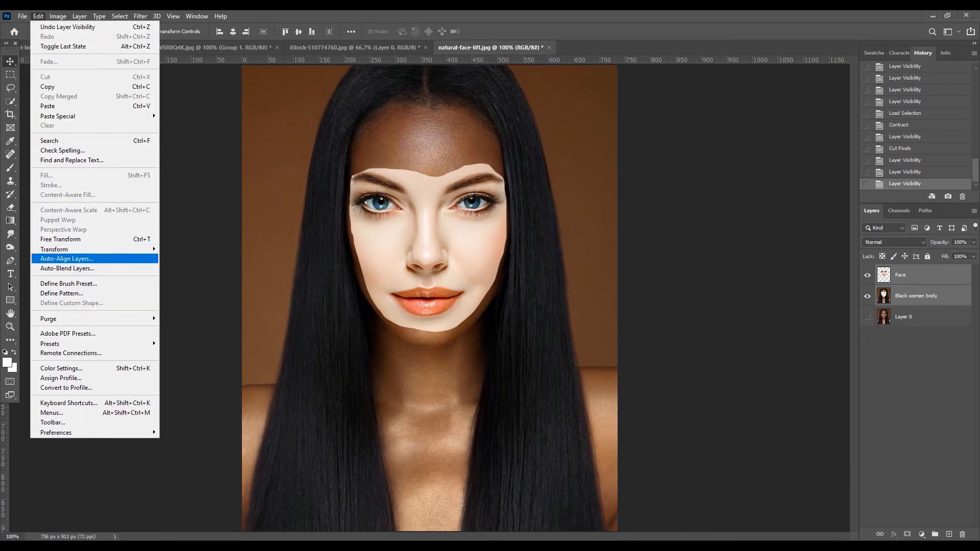
click(67, 268)
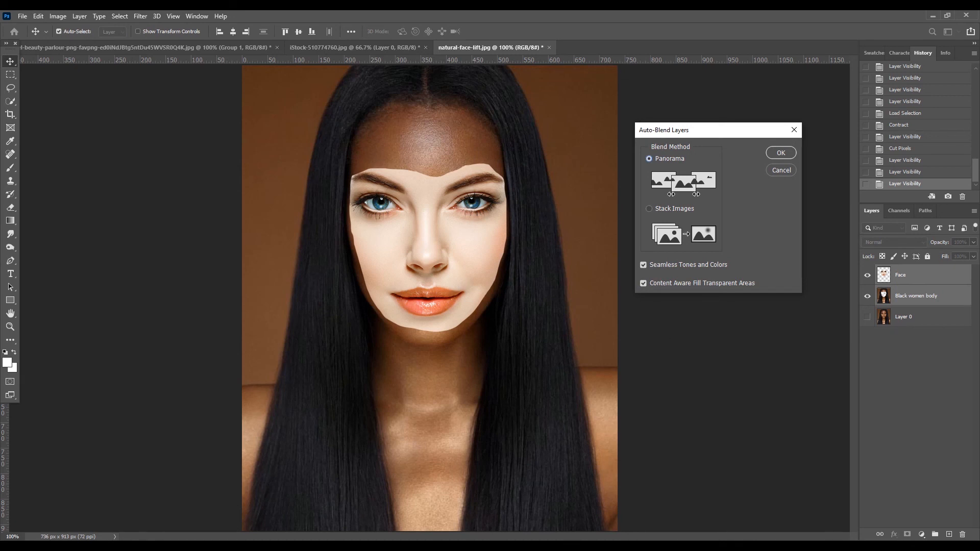
click(781, 153)
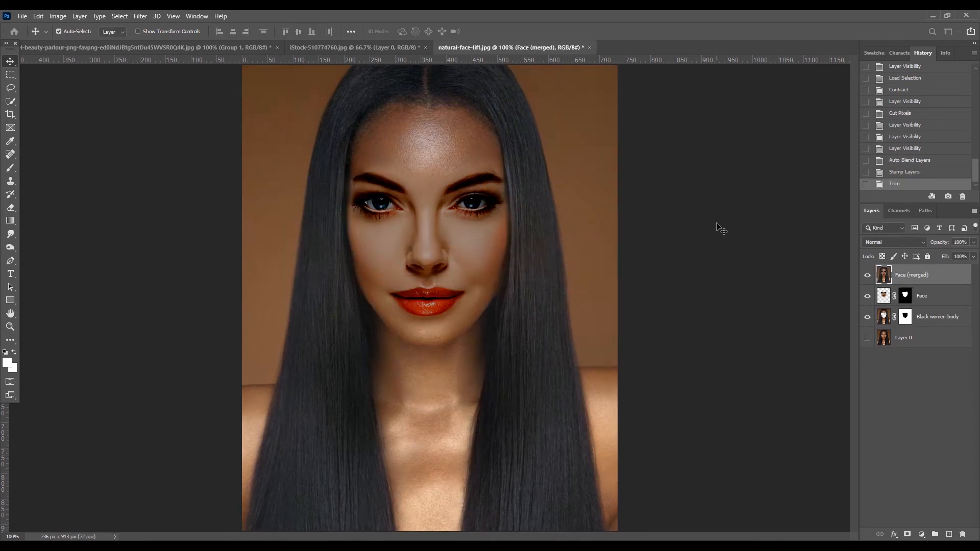
Step: Group the Face (merged), Face and Black women body layers and make the original Layer 0 visible
key(ctrl+minus)
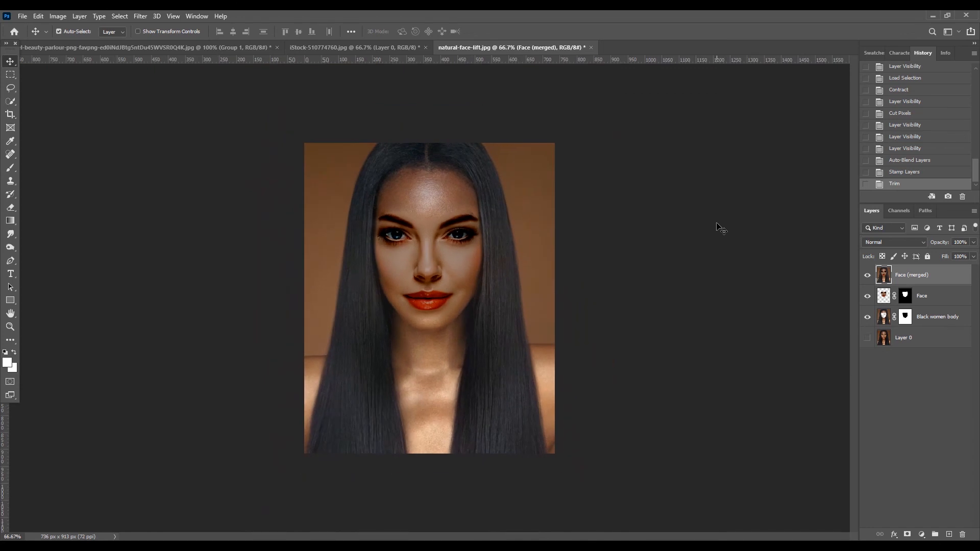
ctrl+click(930, 299)
ctrl+click(937, 322)
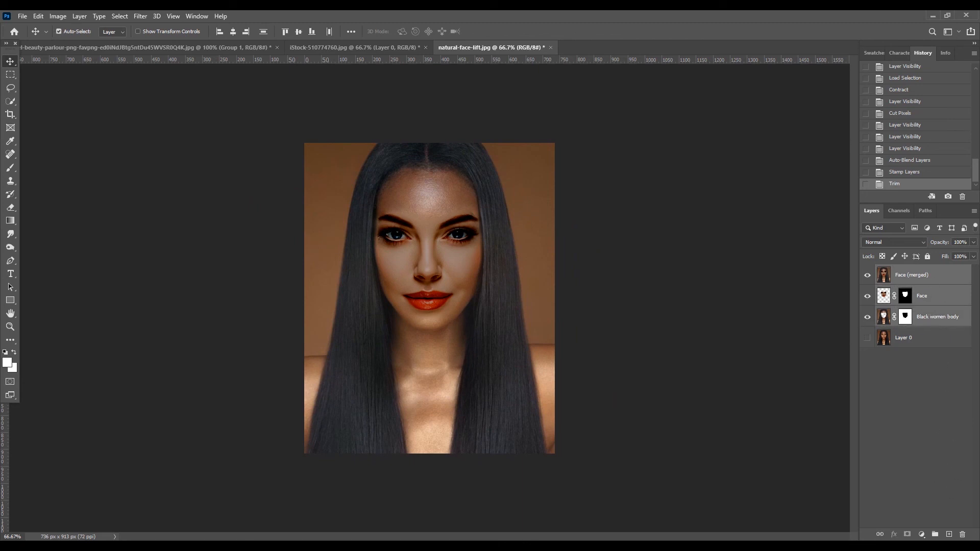
click(936, 535)
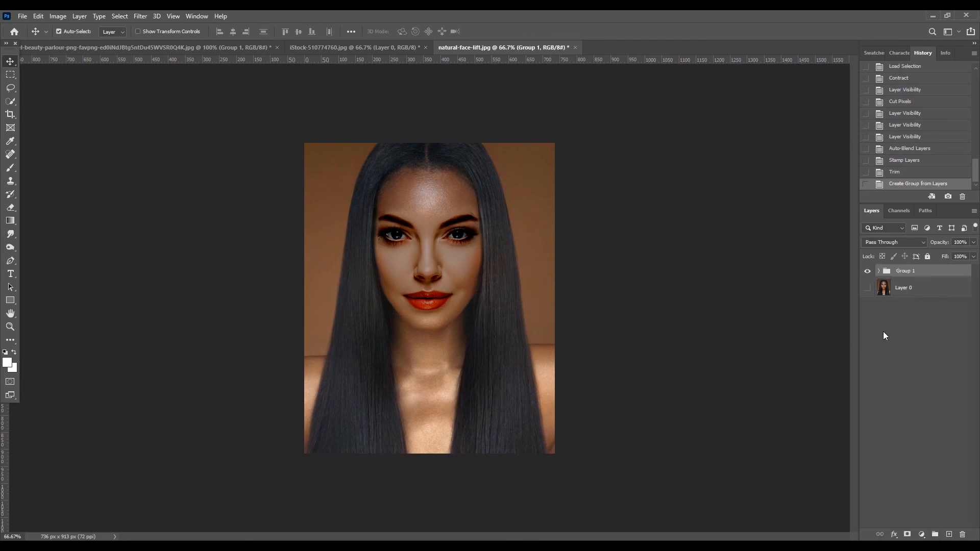
click(868, 289)
Step: Compare the blended face swap with the original portrait by toggling the visibility of Group 1
click(868, 271)
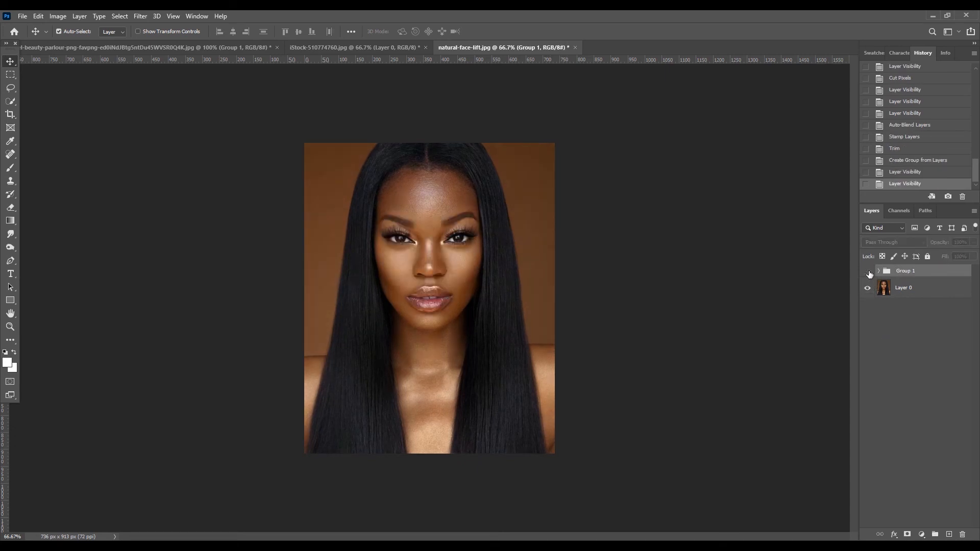
click(868, 271)
click(868, 272)
click(868, 272)
click(868, 271)
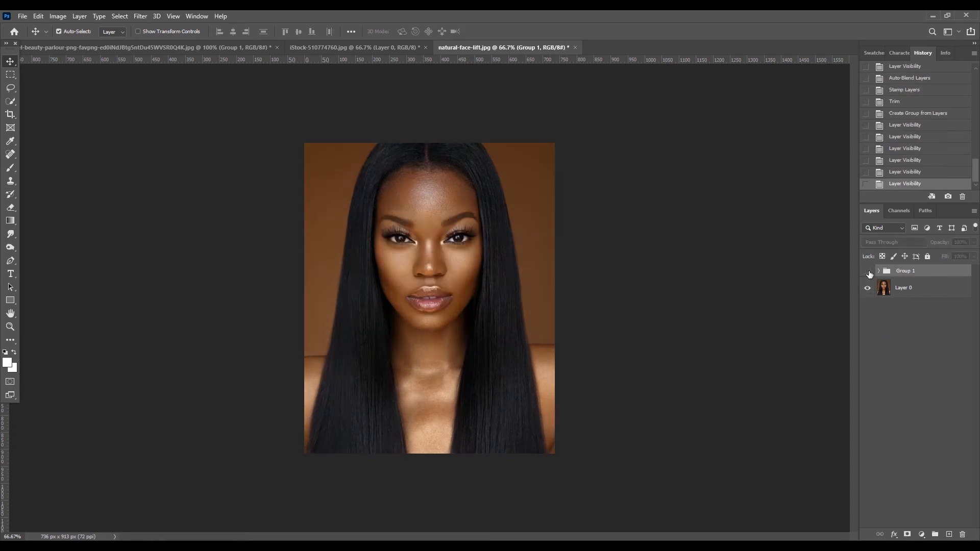
click(868, 272)
click(868, 271)
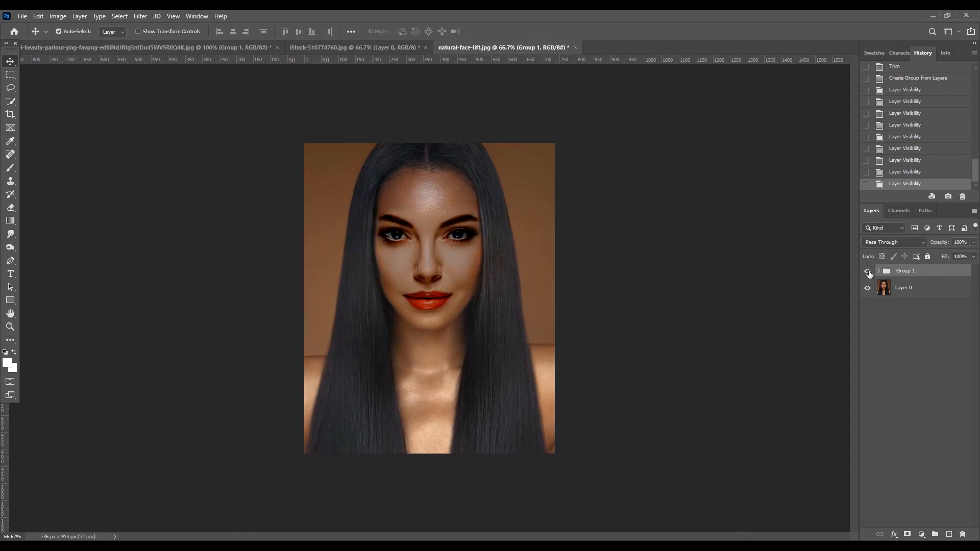
click(868, 272)
click(868, 272)
click(868, 272)
click(868, 271)
click(868, 272)
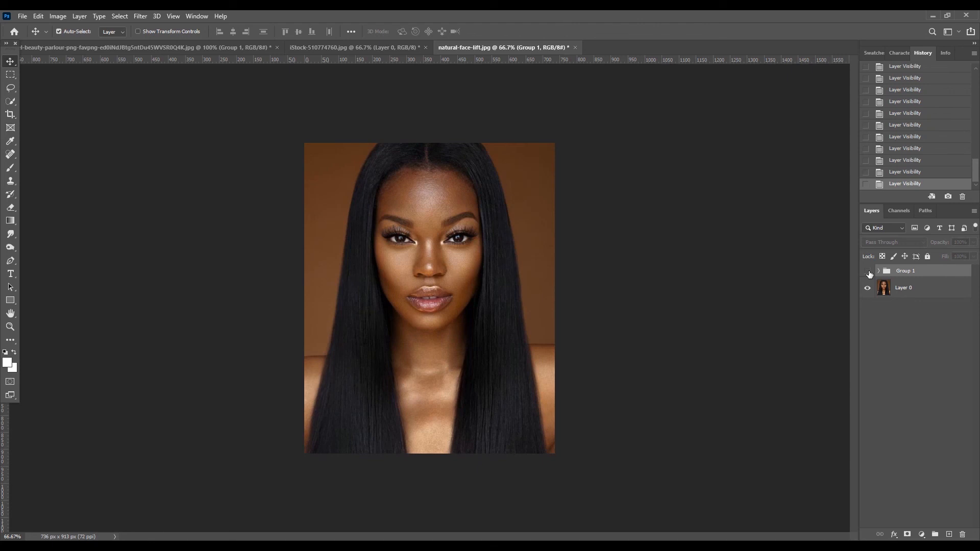
click(869, 272)
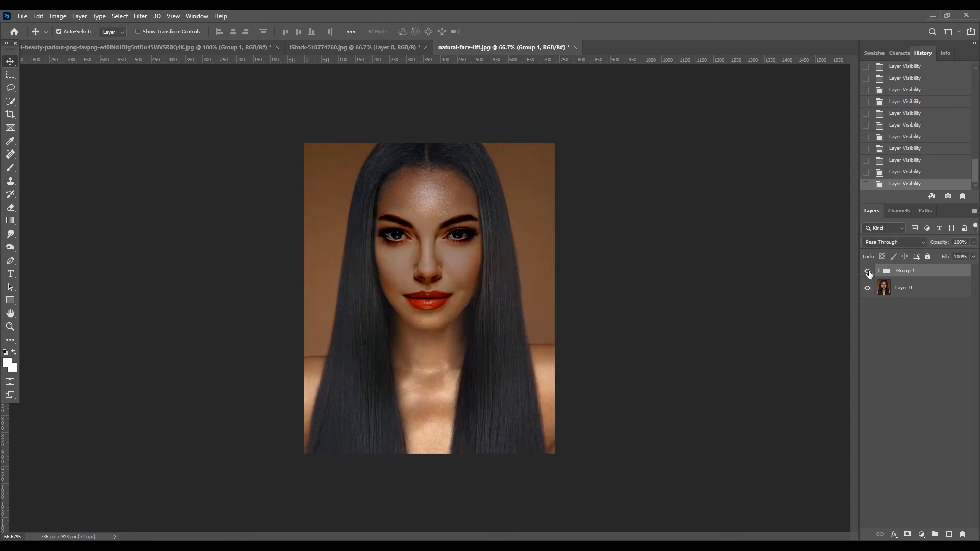
click(869, 272)
click(869, 272)
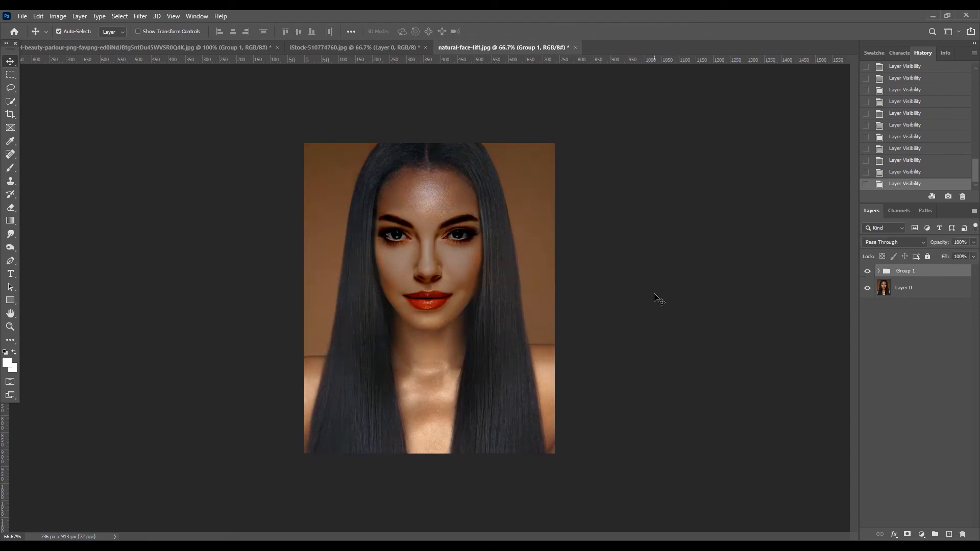